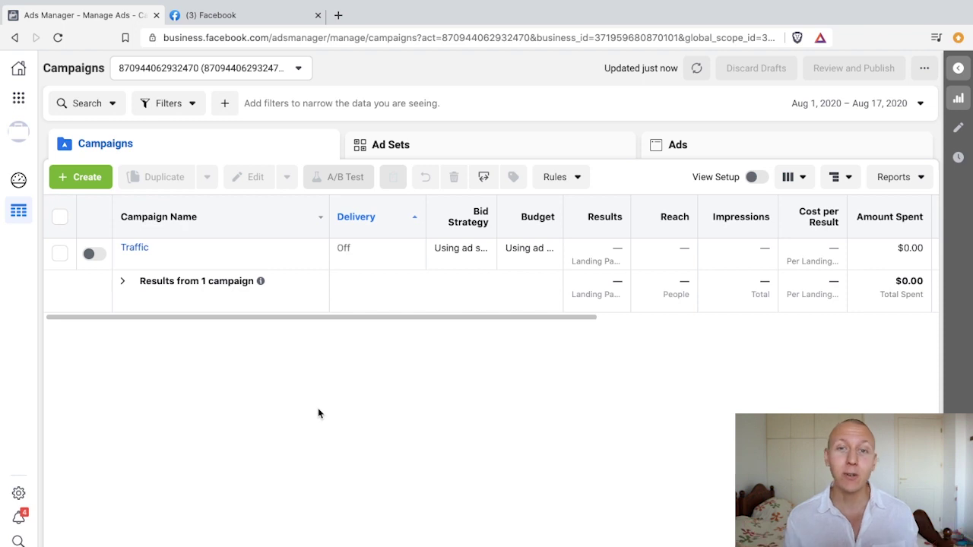
# Start creating a new campaign in Quick Creation and view the available campaign objectives.
pyautogui.click(87, 177)
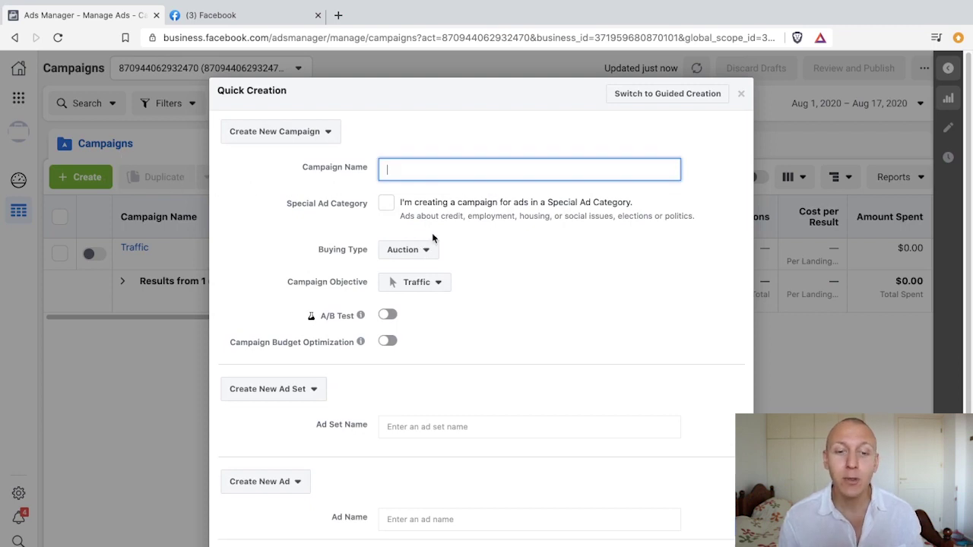
pyautogui.click(423, 283)
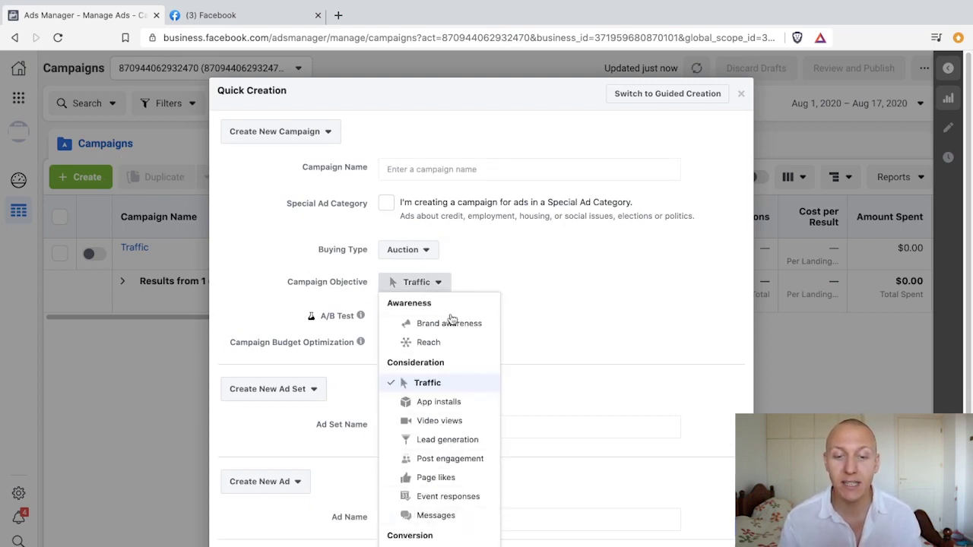
pyautogui.click(585, 299)
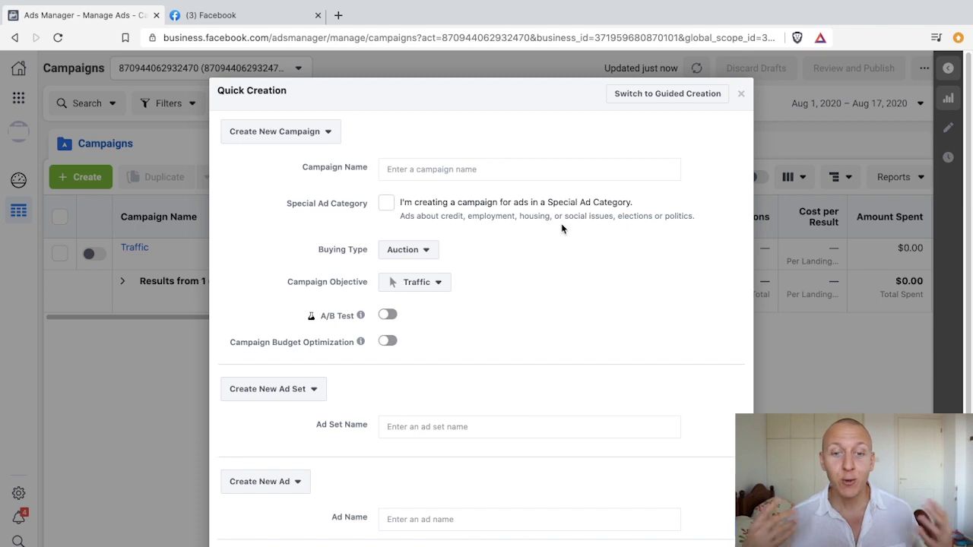
pyautogui.click(322, 133)
pyautogui.click(312, 169)
pyautogui.click(445, 219)
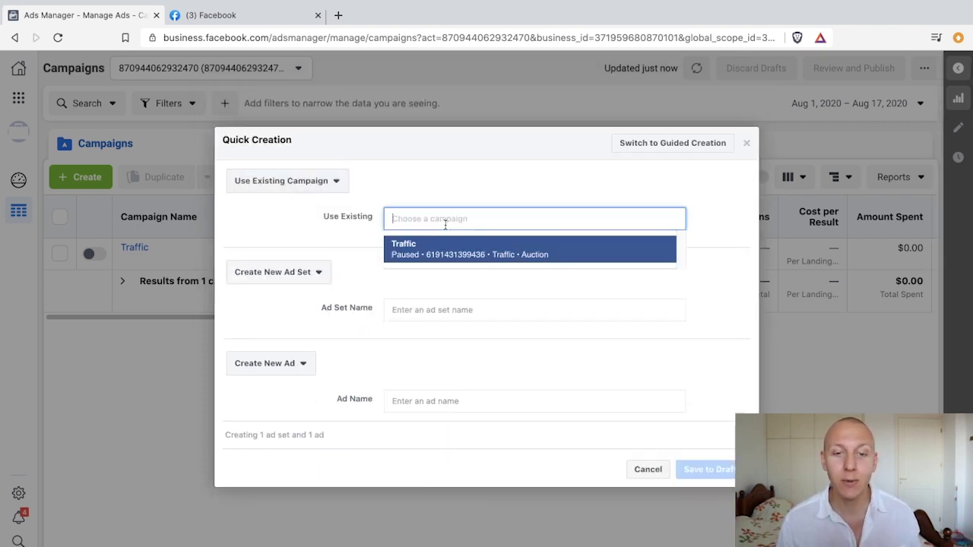
pyautogui.click(446, 256)
pyautogui.click(287, 180)
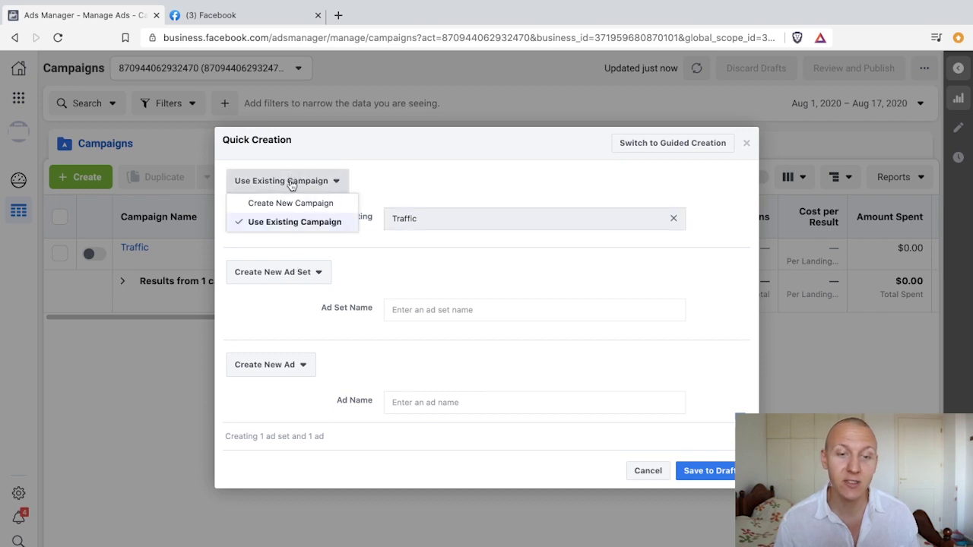
pyautogui.click(301, 203)
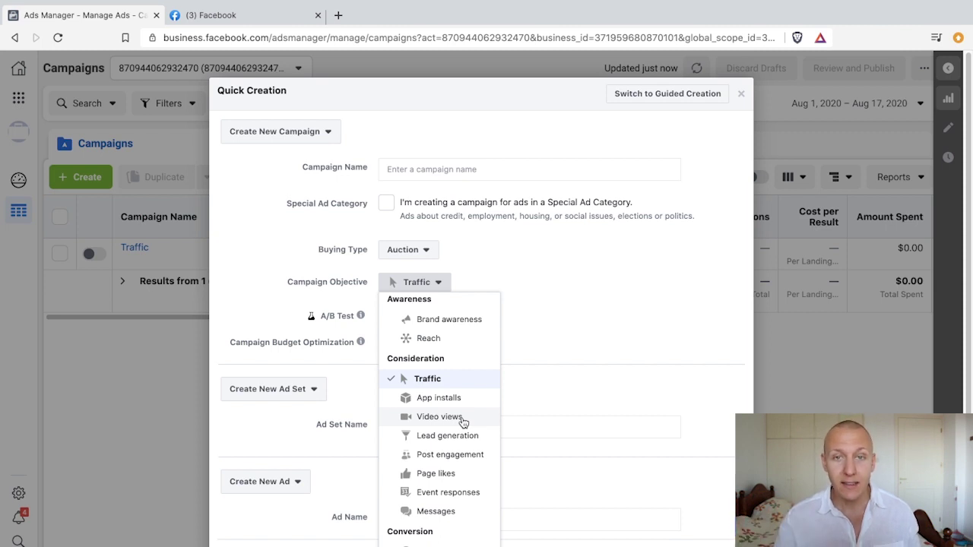
pyautogui.click(589, 304)
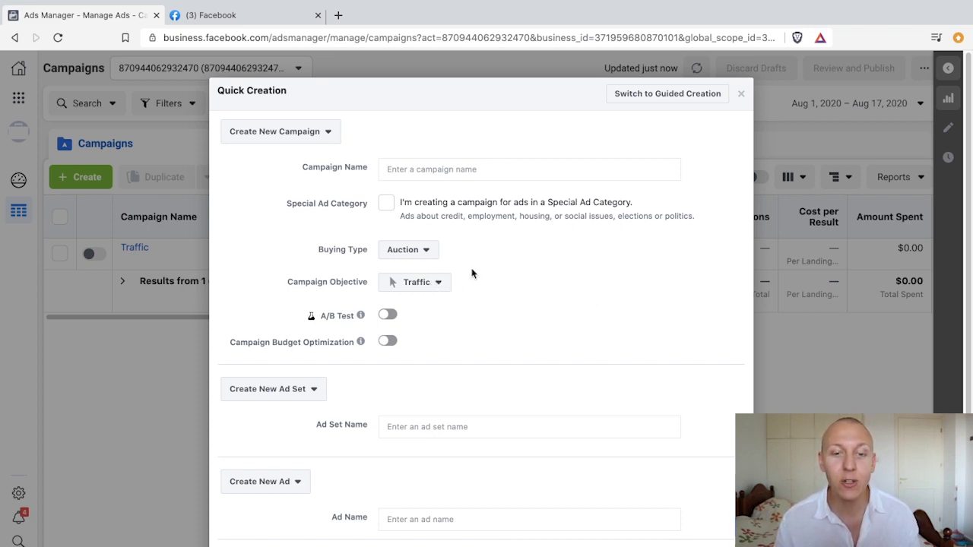
pyautogui.click(479, 168)
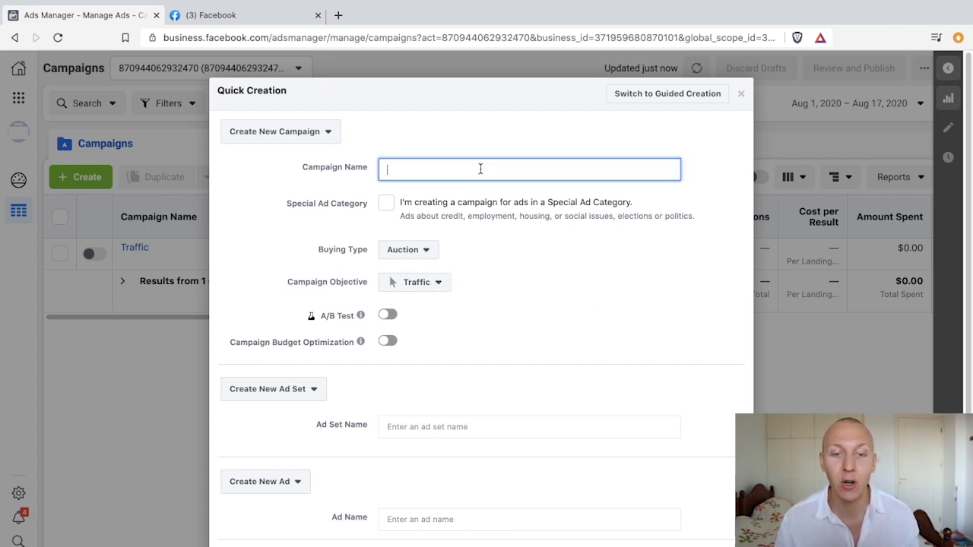
# Switch the creation form to an existing campaign and choose the Traffic campaign.
pyautogui.click(321, 140)
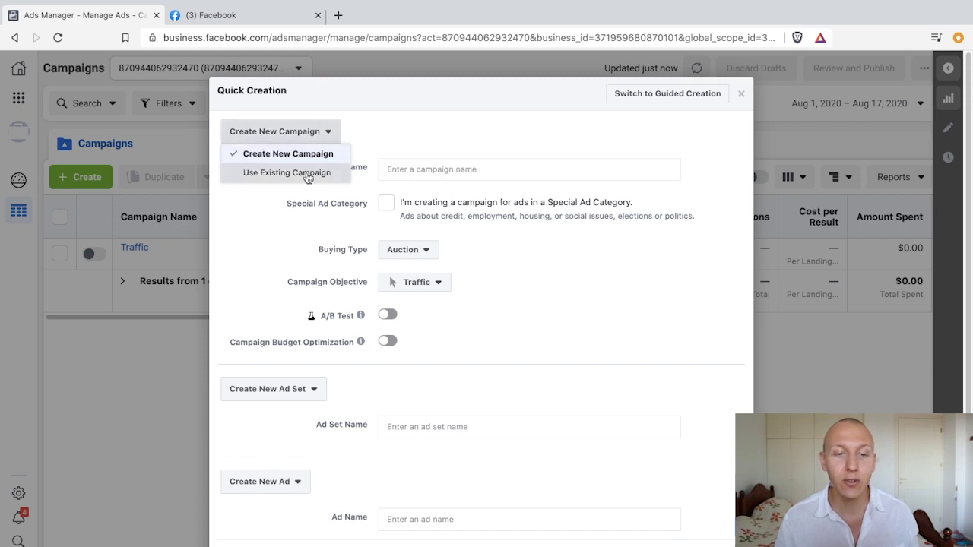
pyautogui.click(304, 175)
pyautogui.click(456, 217)
pyautogui.click(444, 251)
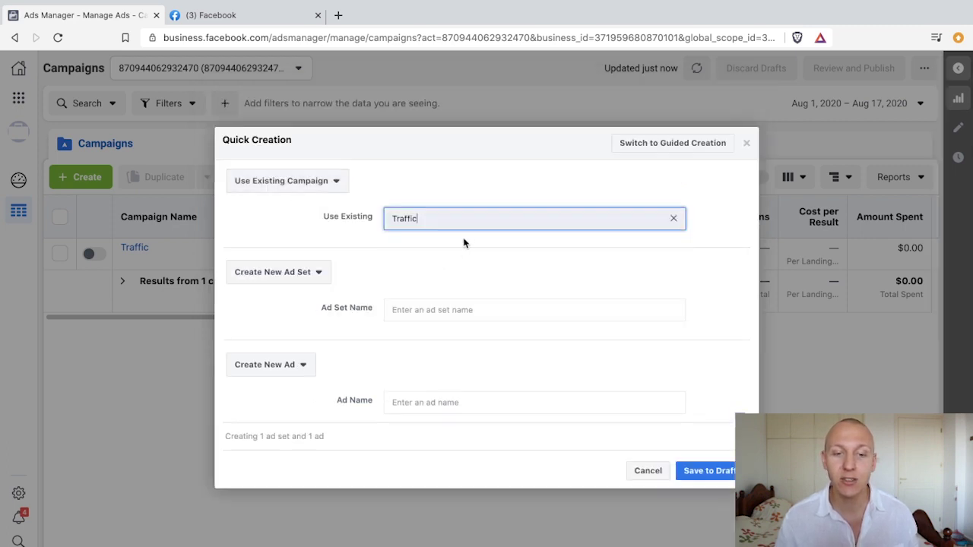
# Use the existing ad set "U.S - 22-40 - Long-distance Relationship" for the new ad and save it to drafts.
pyautogui.click(291, 272)
pyautogui.click(296, 315)
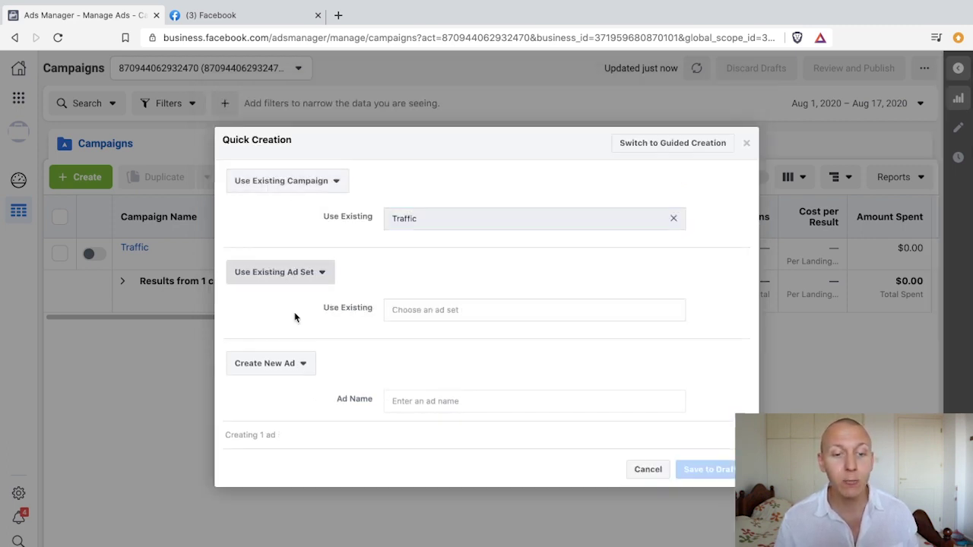
pyautogui.click(451, 309)
pyautogui.click(444, 337)
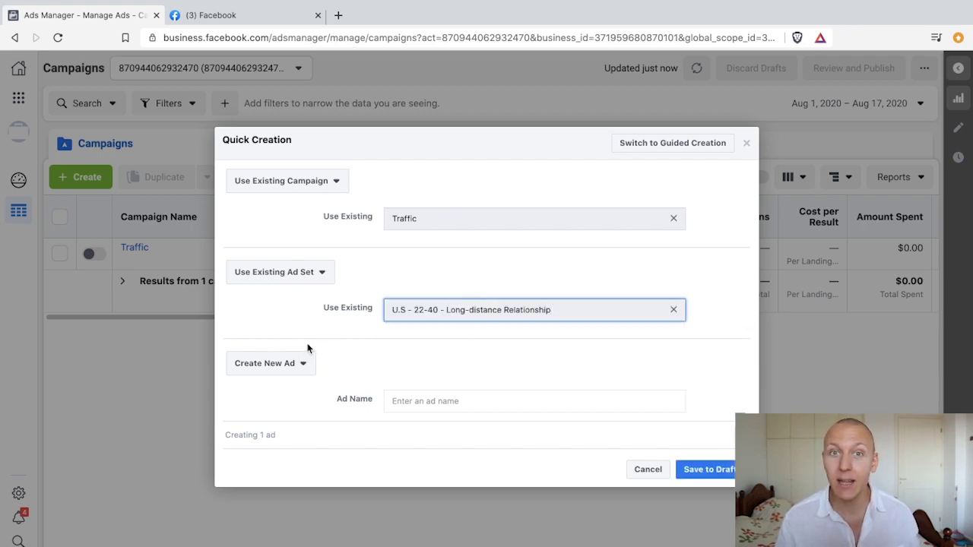
pyautogui.click(694, 471)
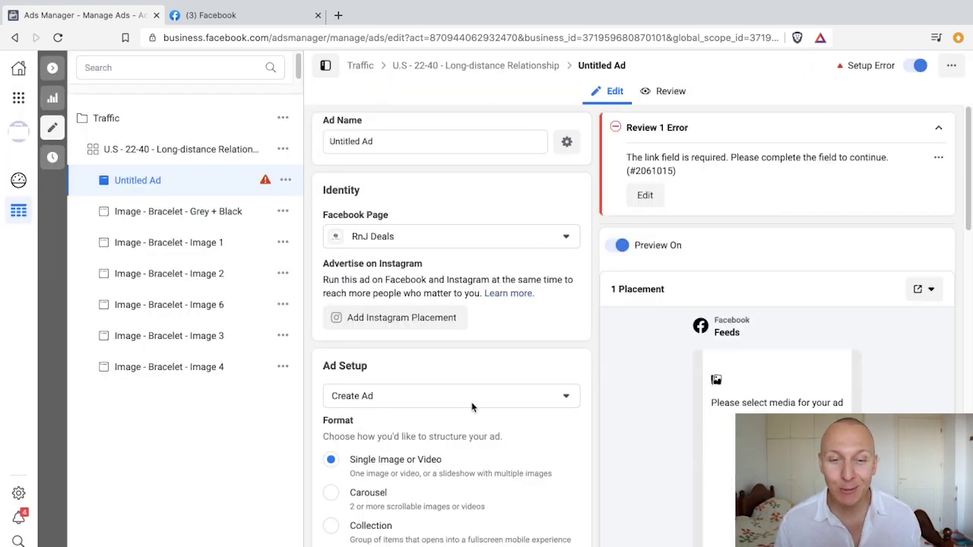
# Add the 1280 × 720 Xploring Success video from the page videos as the untitled ad's media.
pyautogui.scroll(-3, 555, 433)
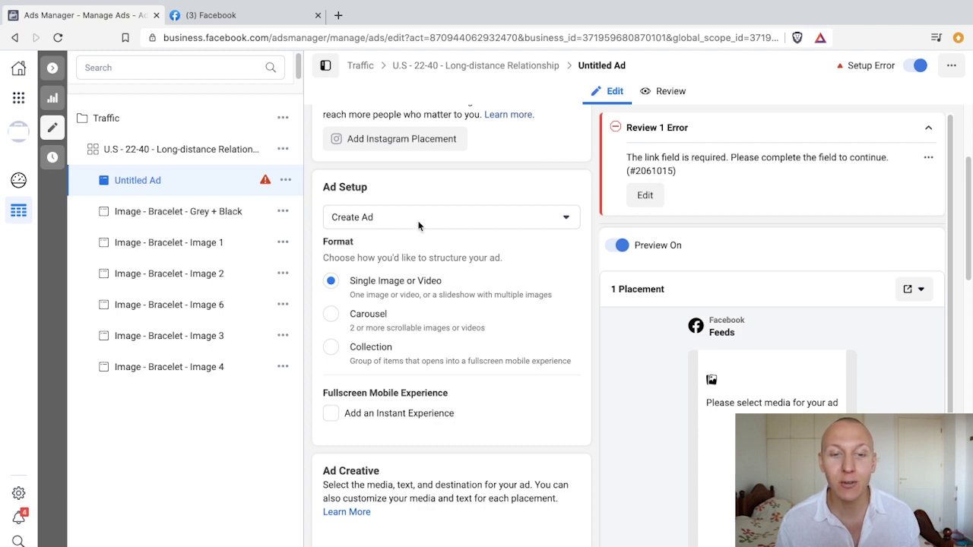
pyautogui.scroll(-3, 426, 244)
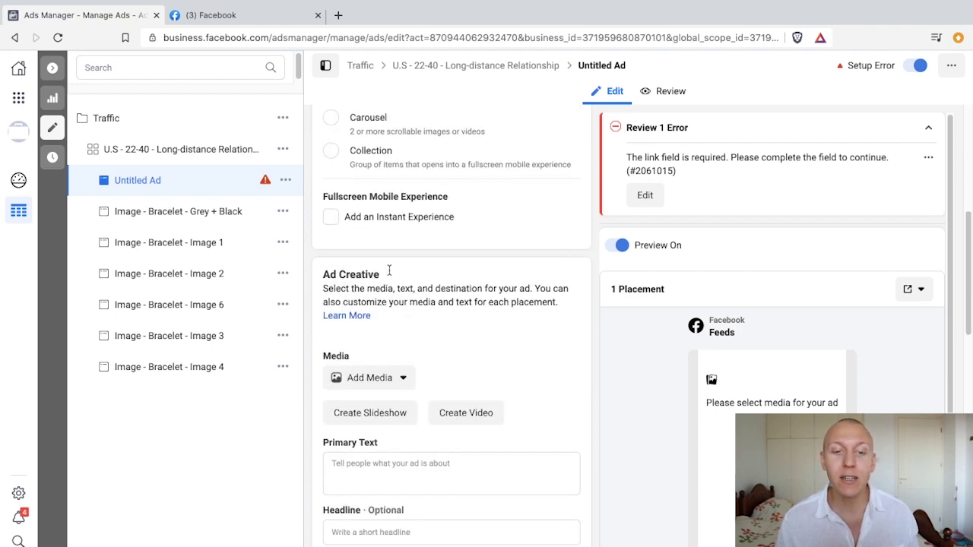
pyautogui.scroll(-1, 388, 270)
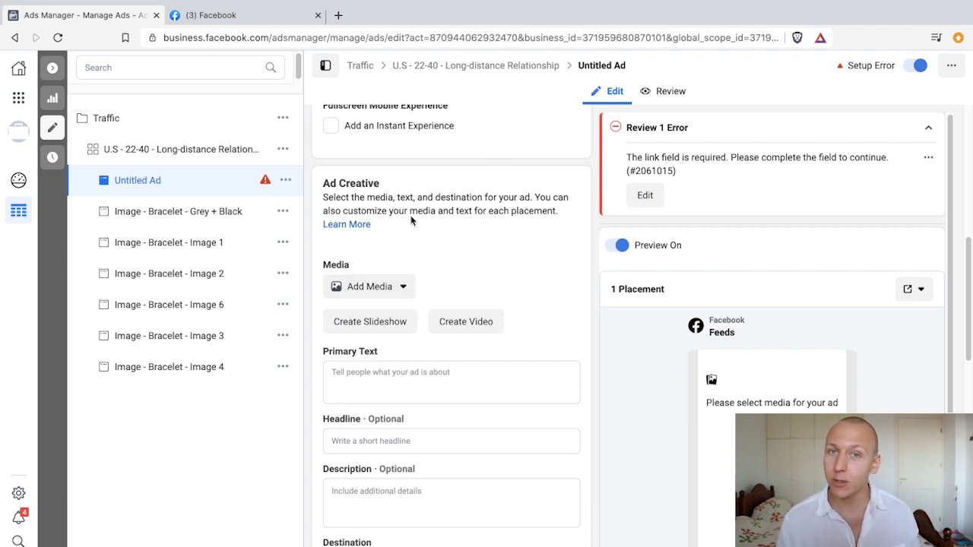
pyautogui.click(391, 281)
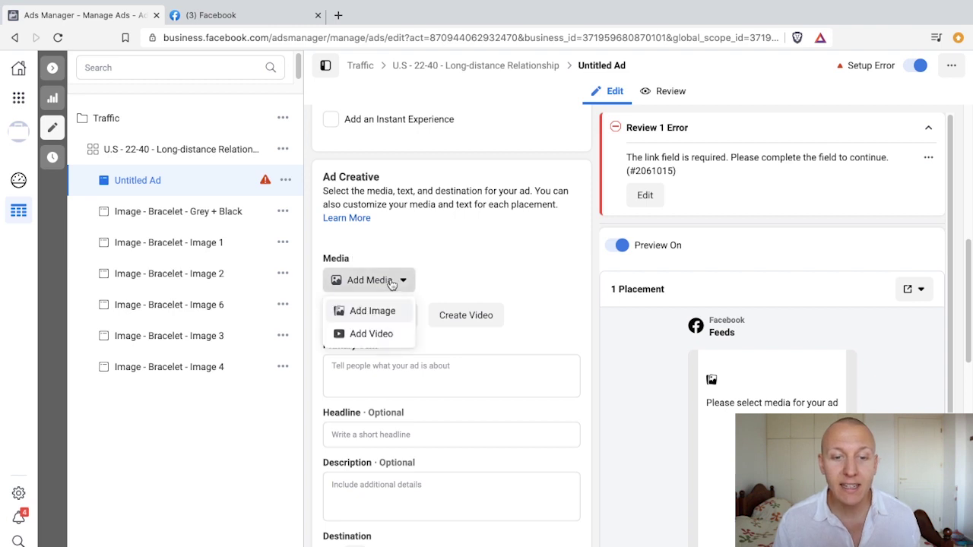
pyautogui.click(404, 322)
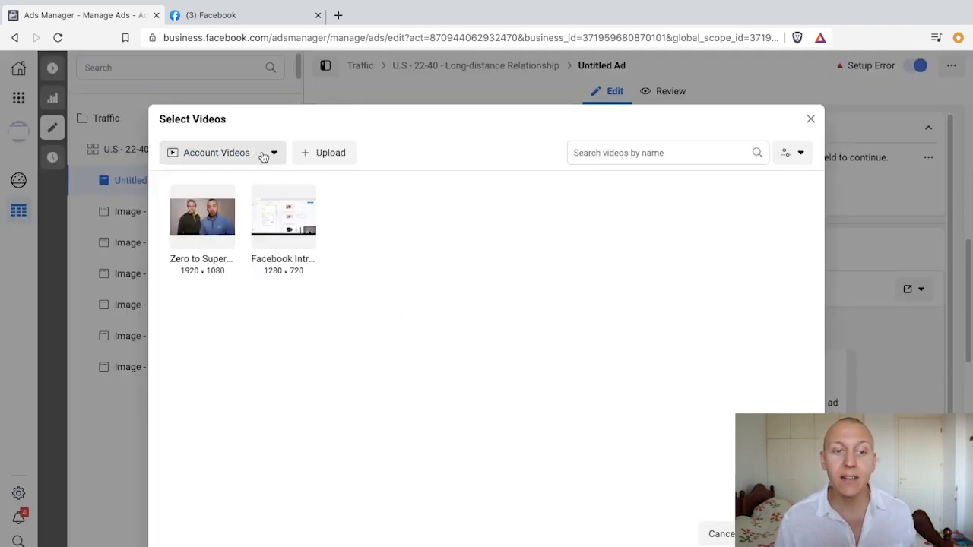
pyautogui.click(264, 155)
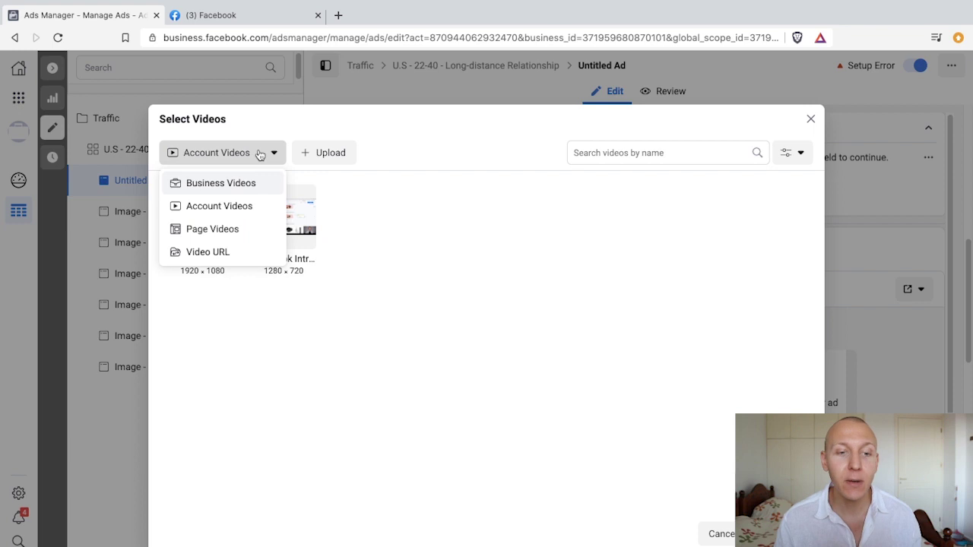
pyautogui.click(250, 230)
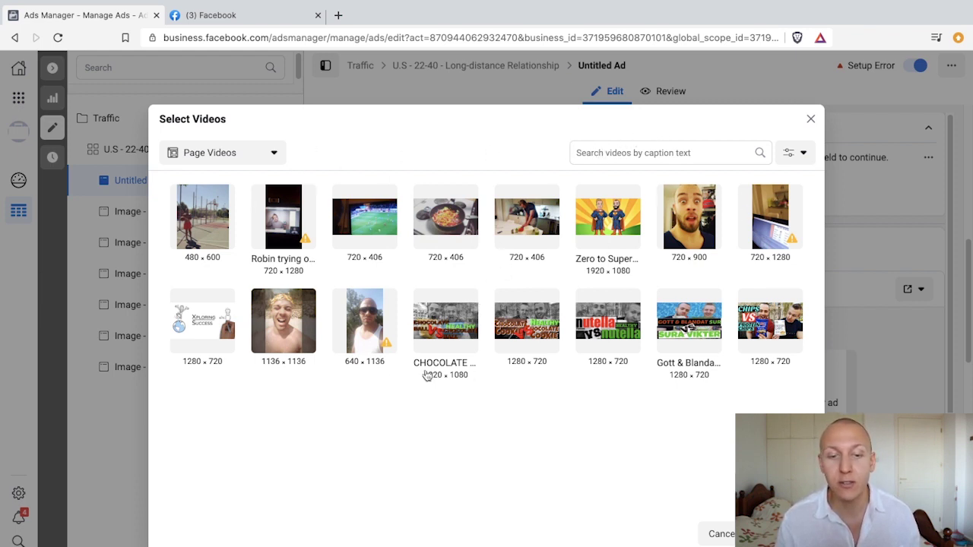
pyautogui.click(219, 320)
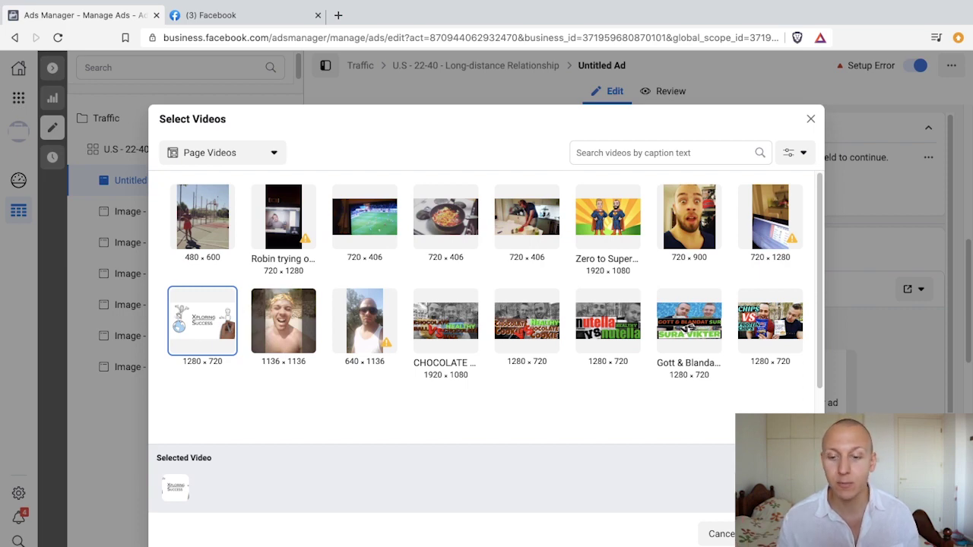
pyautogui.click(784, 533)
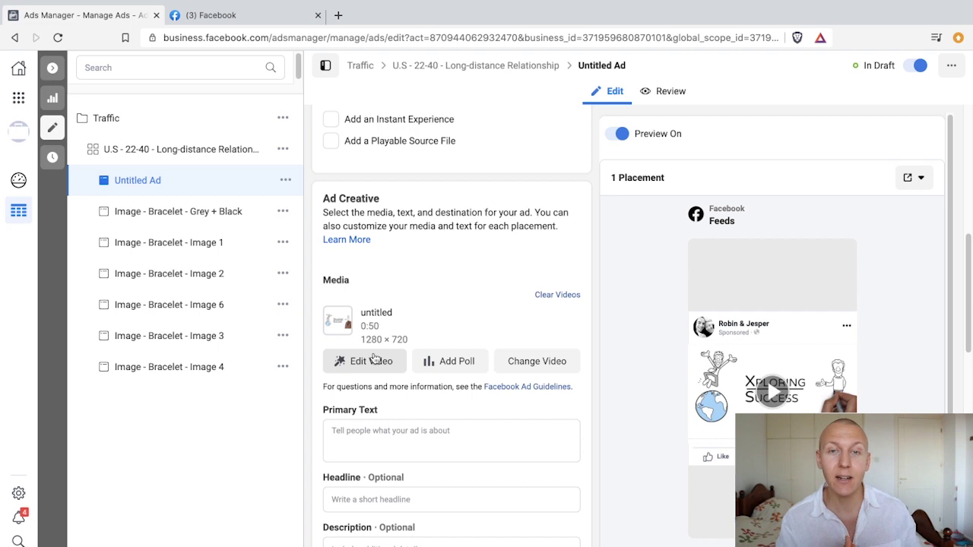
# Switch to the Facebook feed, play the sponsored Yoga on Gaia video ad and check its quality settings.
pyautogui.click(246, 18)
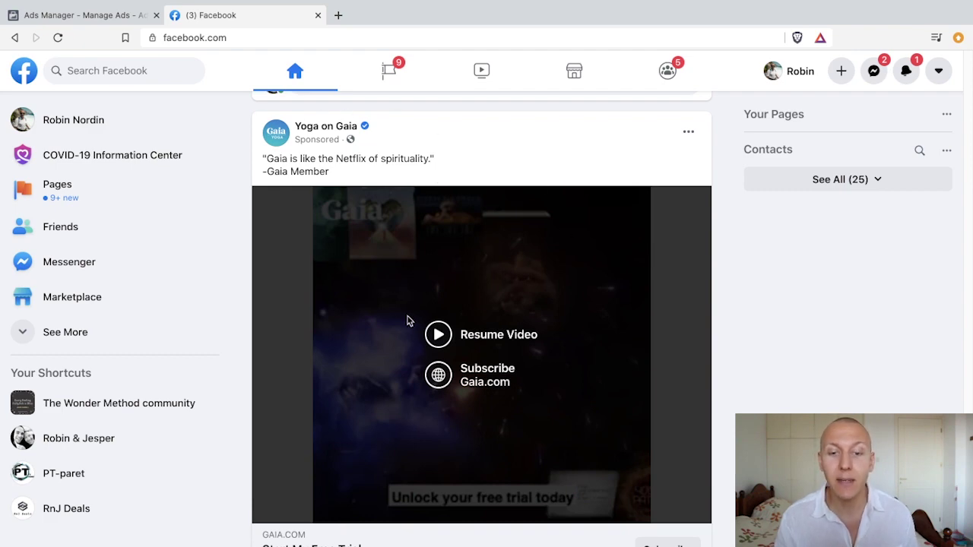
pyautogui.click(438, 335)
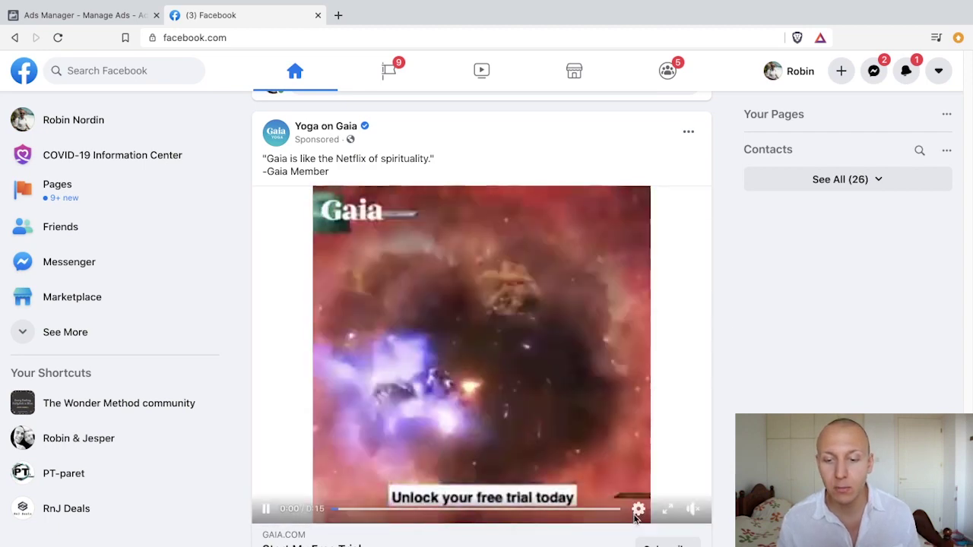
pyautogui.click(639, 513)
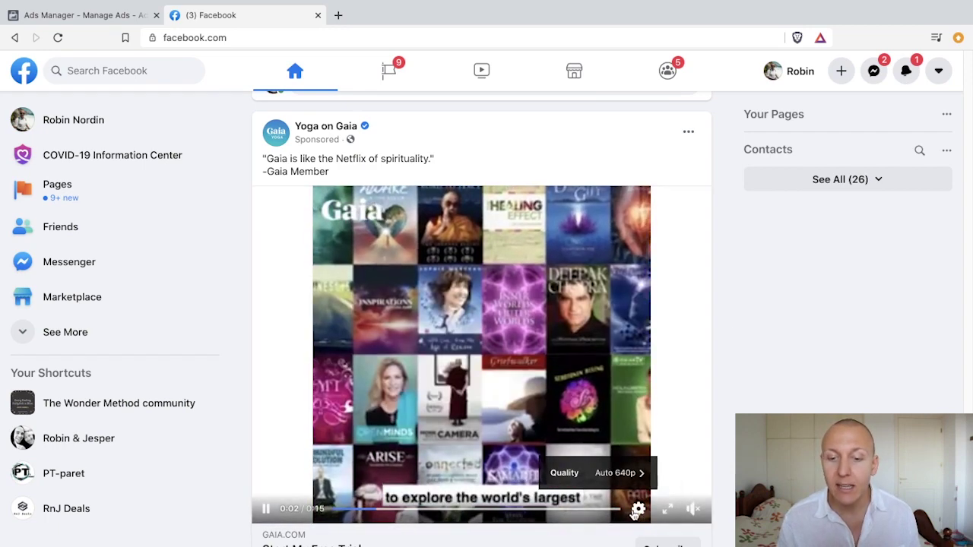
pyautogui.click(636, 514)
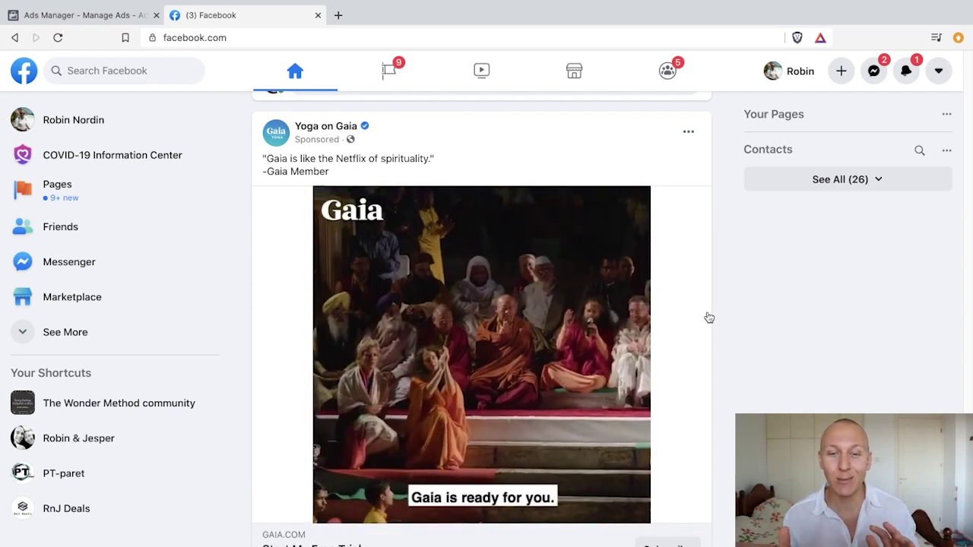
# Return to Ads Manager and open the untitled ad's video for editing.
pyautogui.click(44, 16)
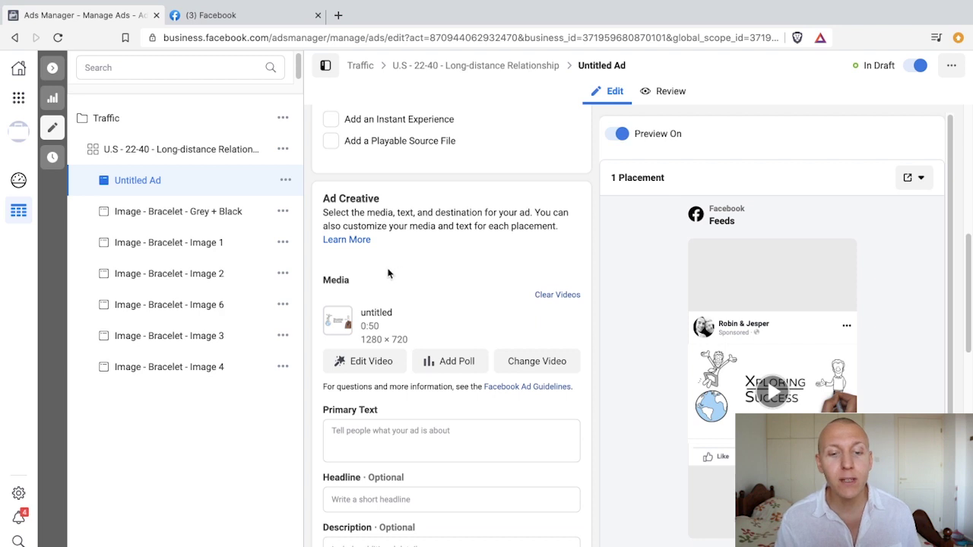
pyautogui.click(358, 361)
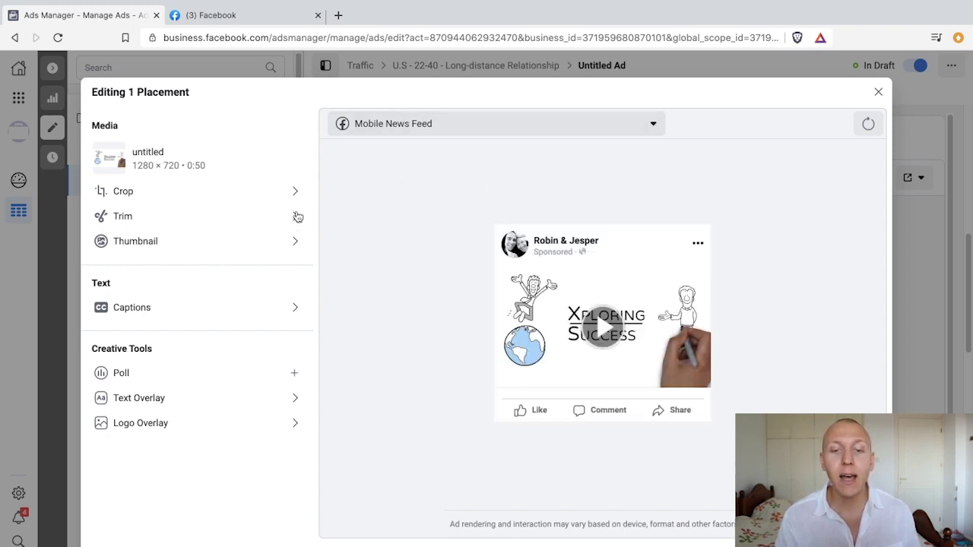
# Try a manual 4:5 crop on the ad video and return it to the Original crop.
pyautogui.click(232, 195)
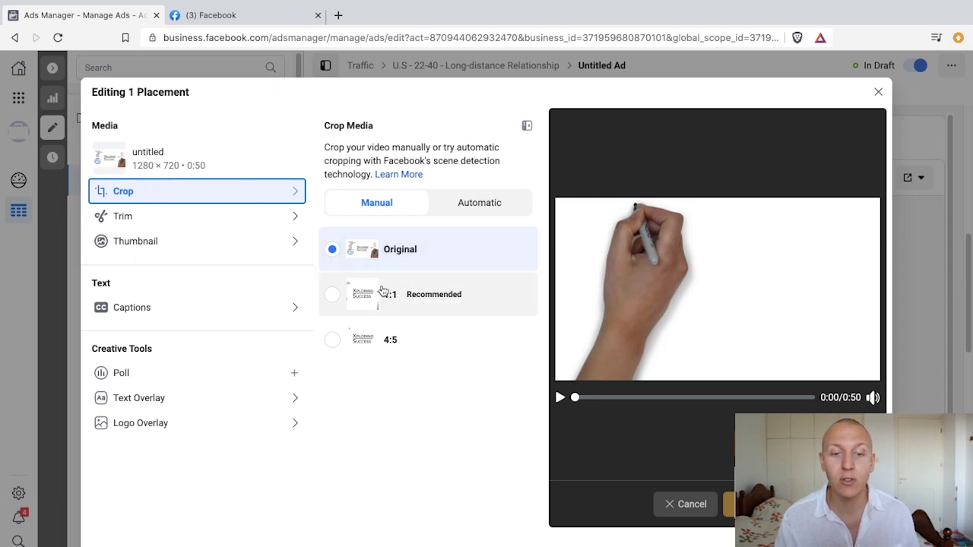
pyautogui.click(400, 341)
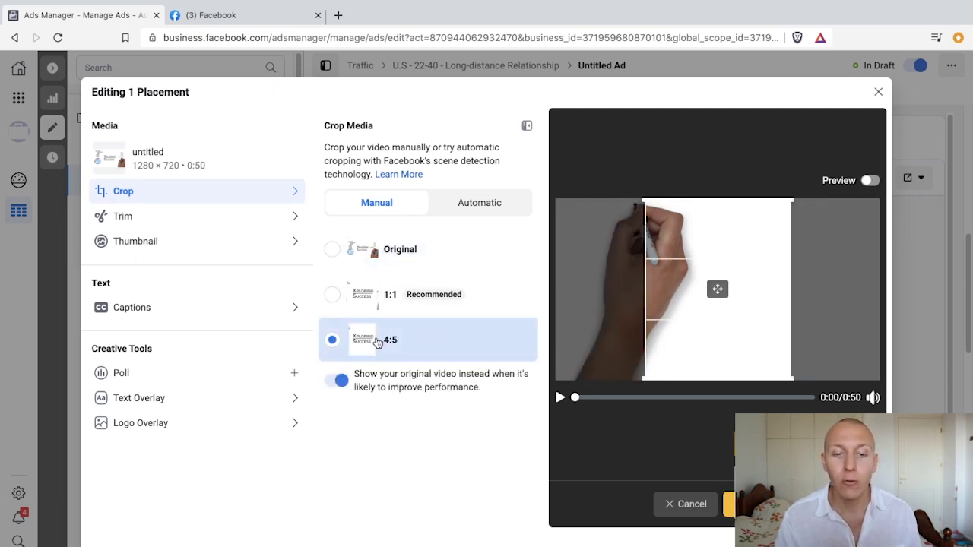
pyautogui.click(376, 247)
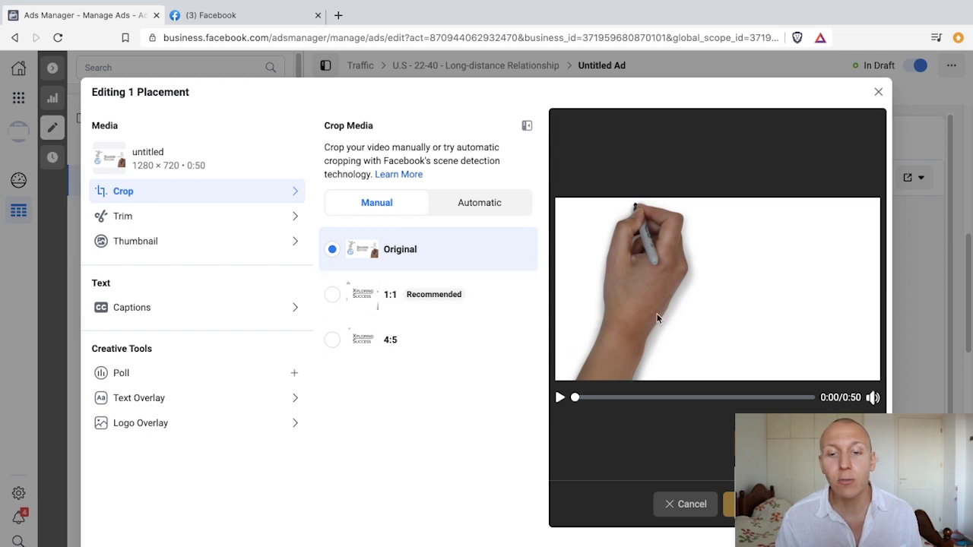
# Try trimming the ad video to run from 00:06.67 to 00:39.19, and discard the trim.
pyautogui.click(180, 221)
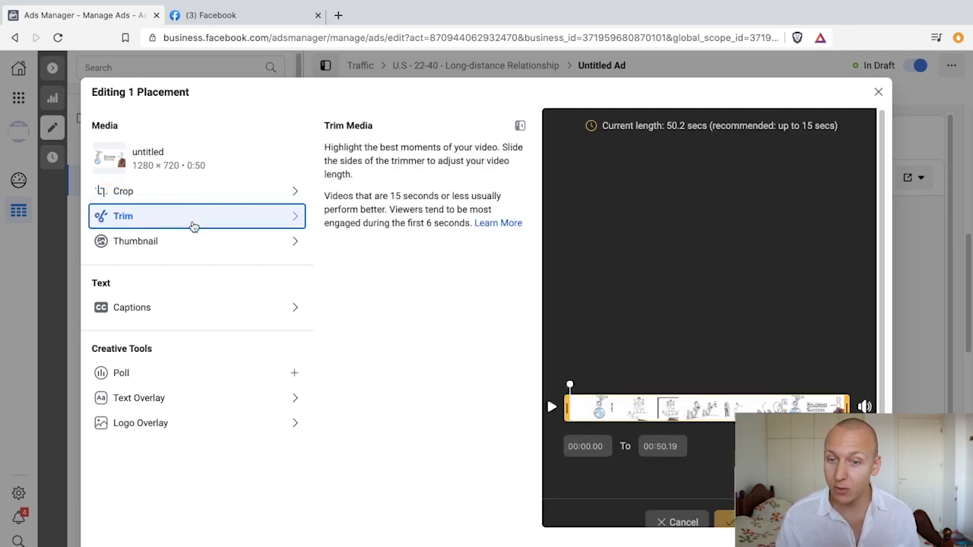
pyautogui.moveTo(569, 412); pyautogui.dragTo(605, 409)
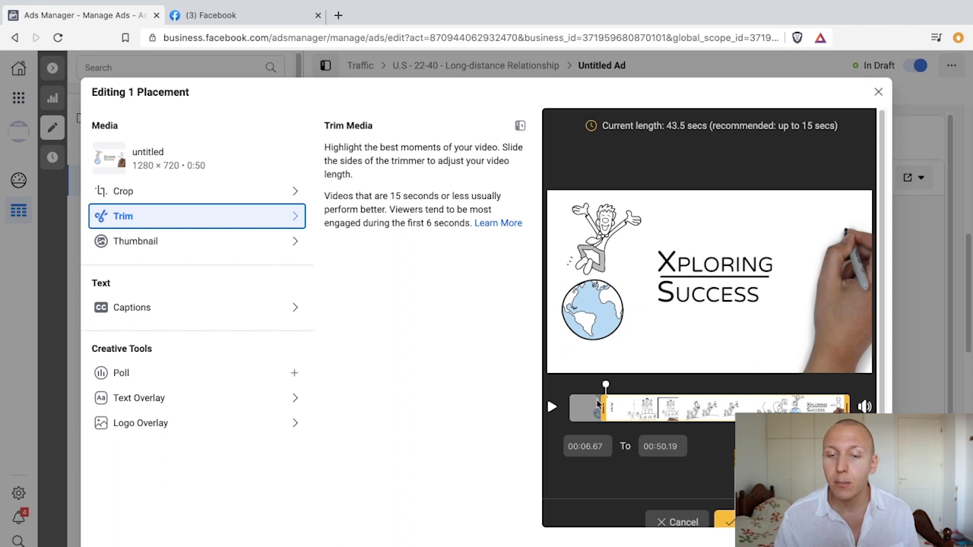
pyautogui.moveTo(847, 407); pyautogui.dragTo(788, 406)
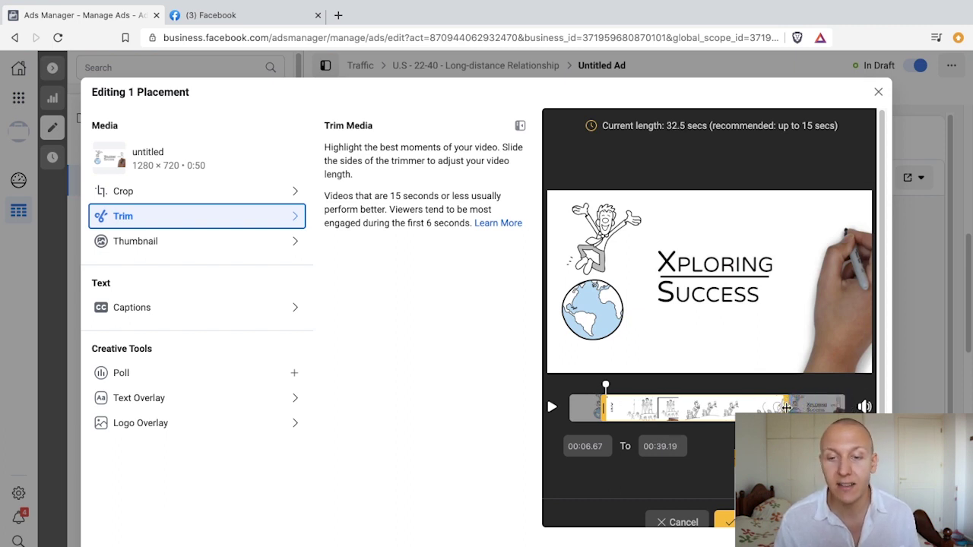
pyautogui.scroll(-1, 688, 426)
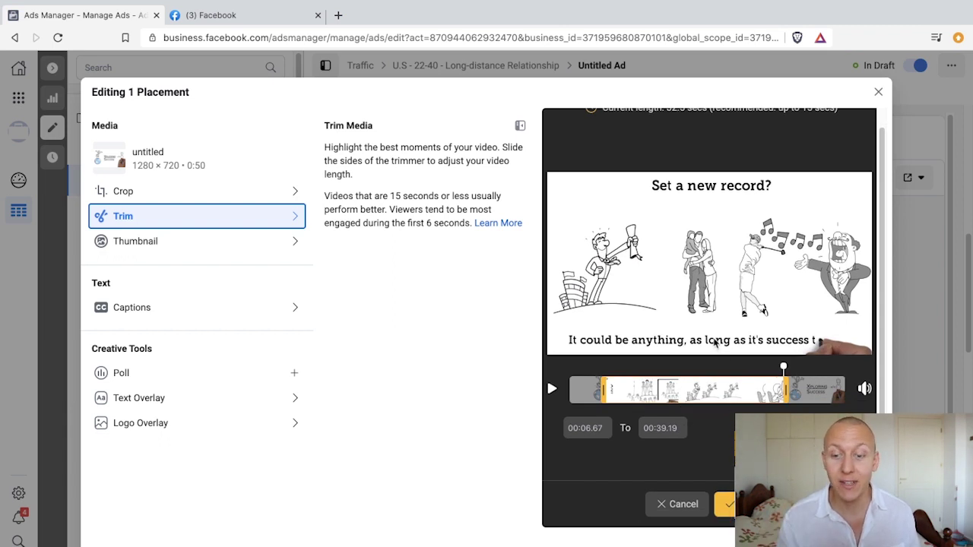
pyautogui.click(682, 511)
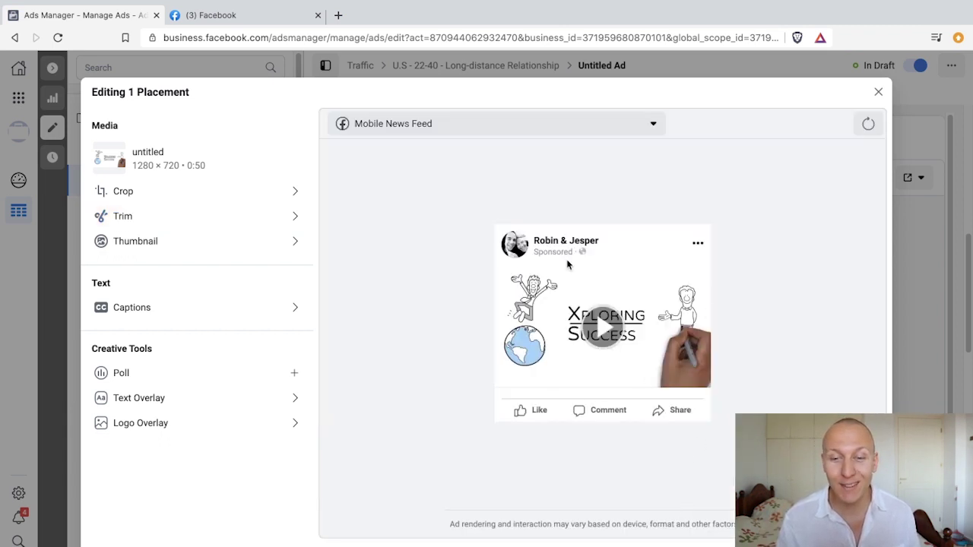
# Compare the Manual and Automatic thumbnail options for the ad video and leave the thumbnail on Automatic.
pyautogui.click(201, 242)
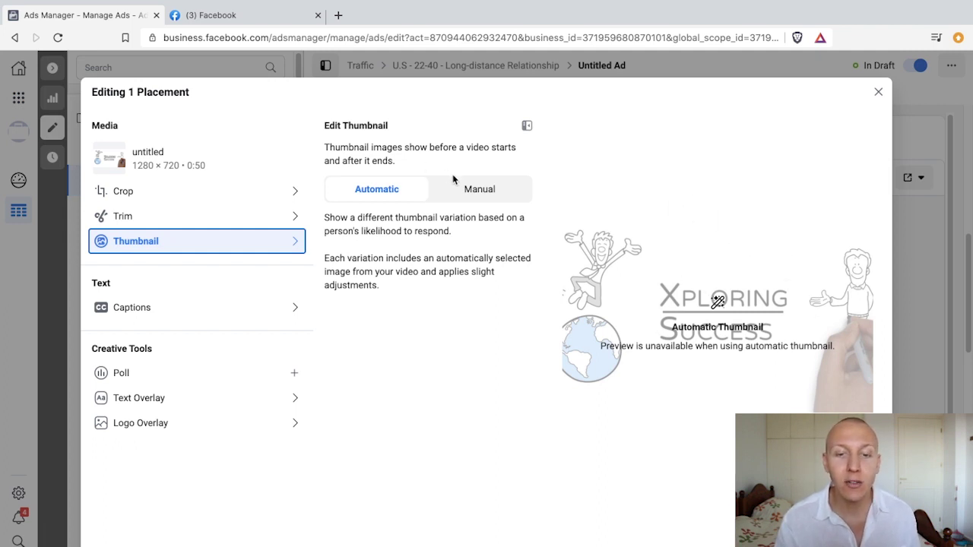
pyautogui.click(479, 190)
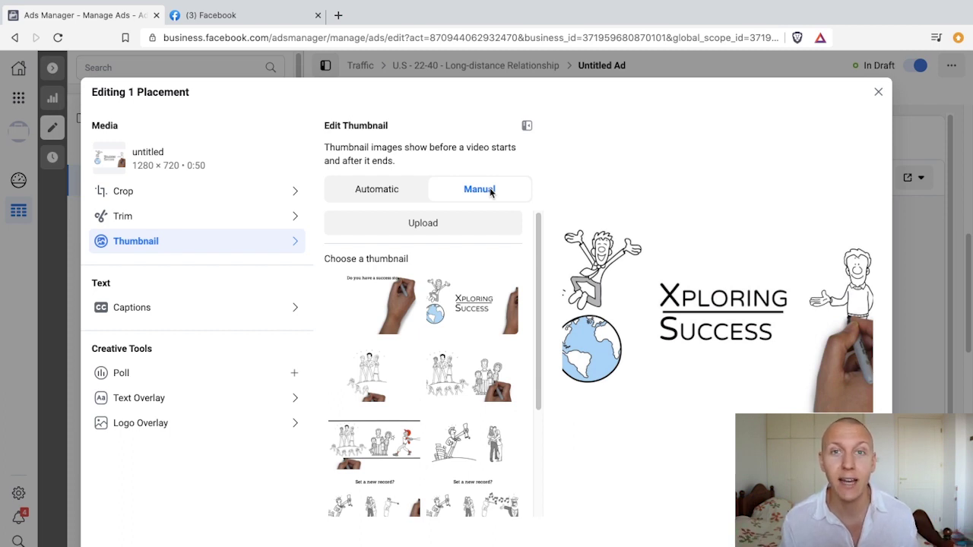
pyautogui.click(370, 192)
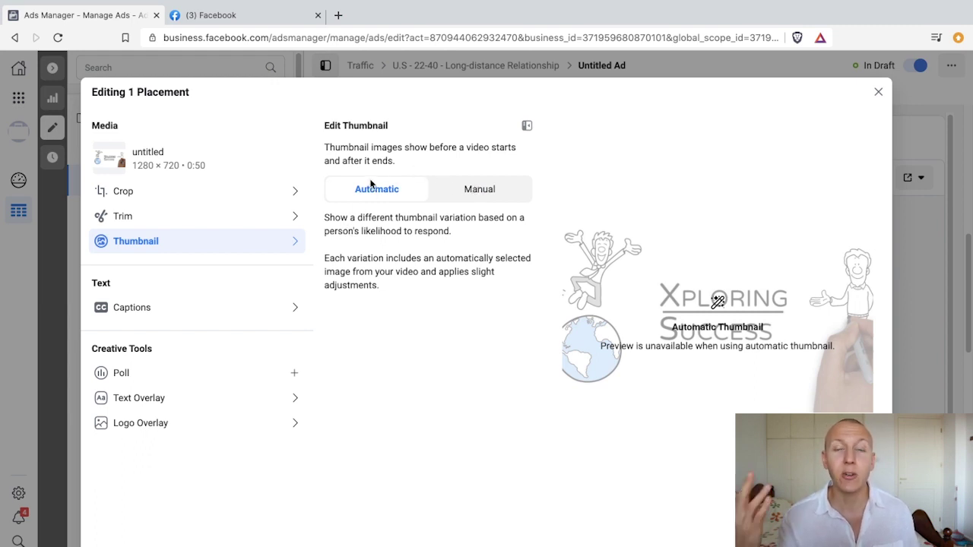
pyautogui.click(461, 189)
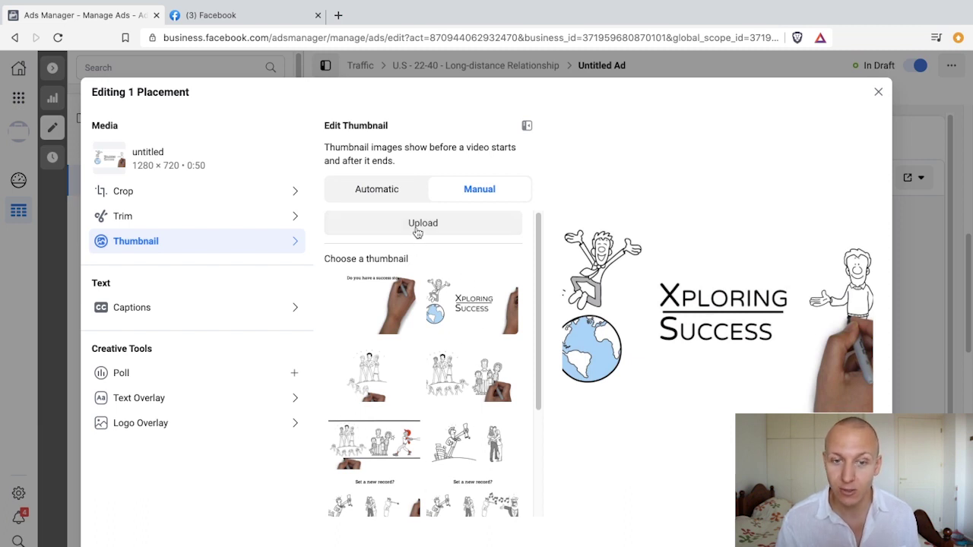
pyautogui.click(391, 189)
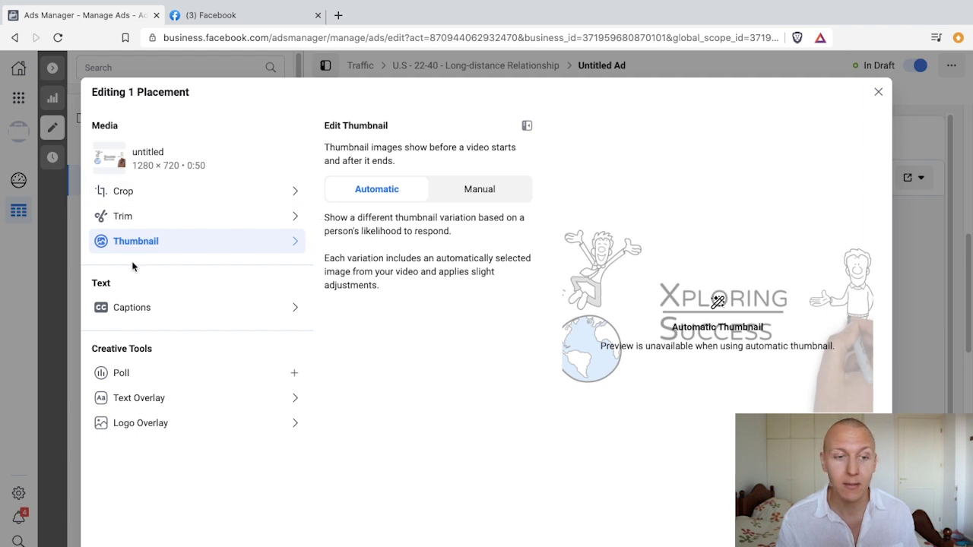
# Check the video captions upload option and add a poll with the default question and choices, reviewing its URL settings.
pyautogui.click(155, 309)
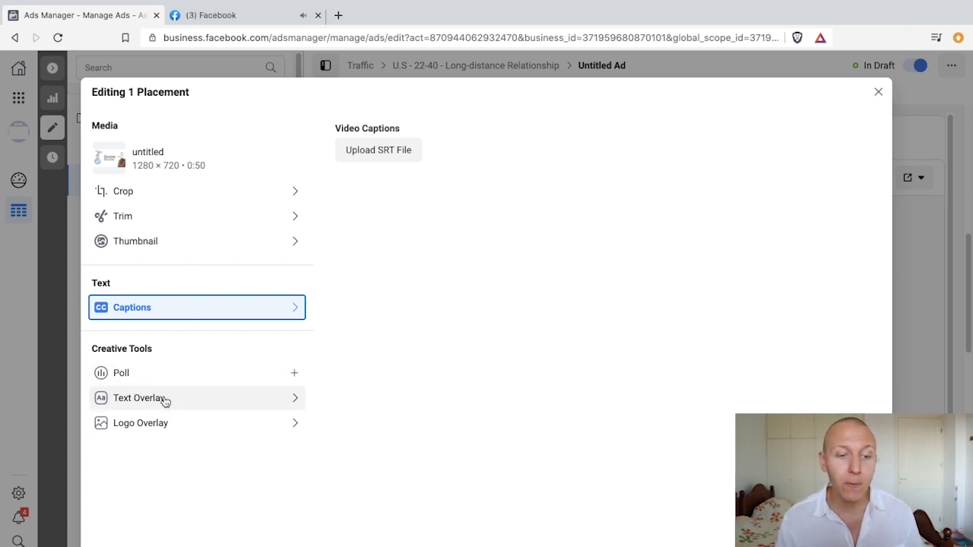
pyautogui.click(152, 372)
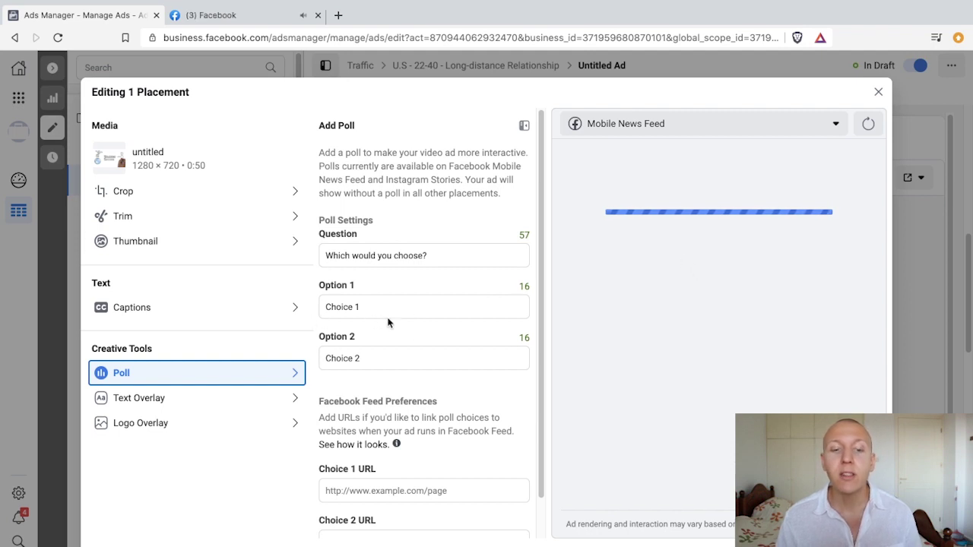
pyautogui.scroll(-1, 407, 335)
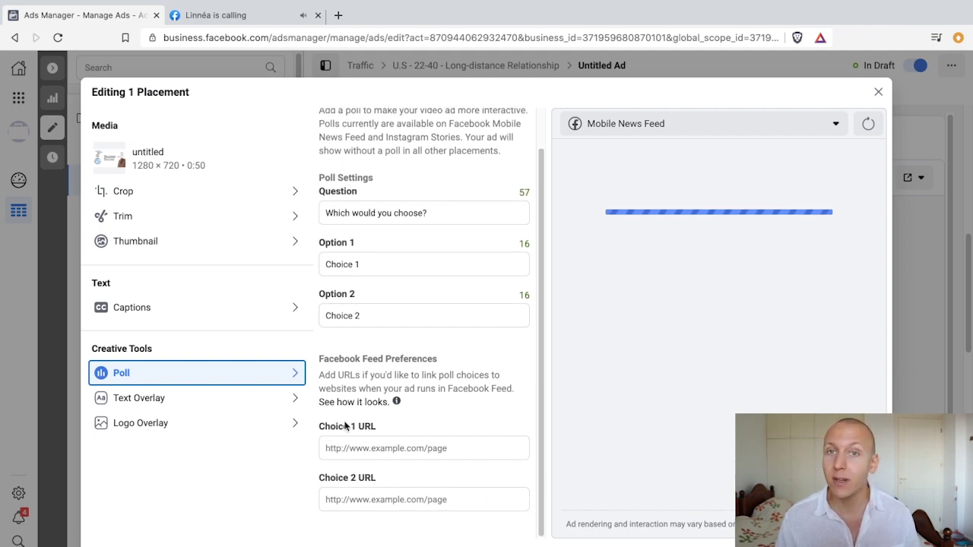
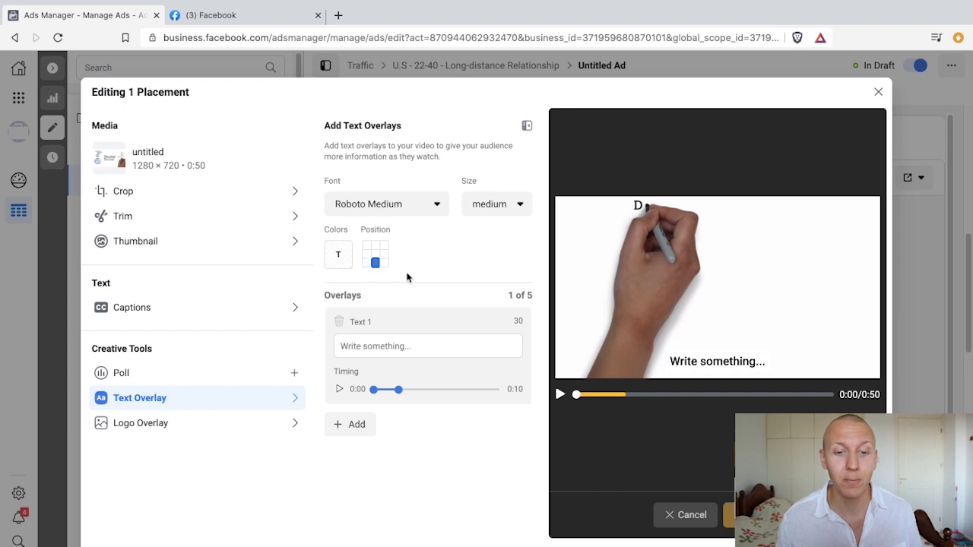
# Write "Did you know that when" as the first text overlay and set its timing to end at 0:02.
pyautogui.click(383, 346)
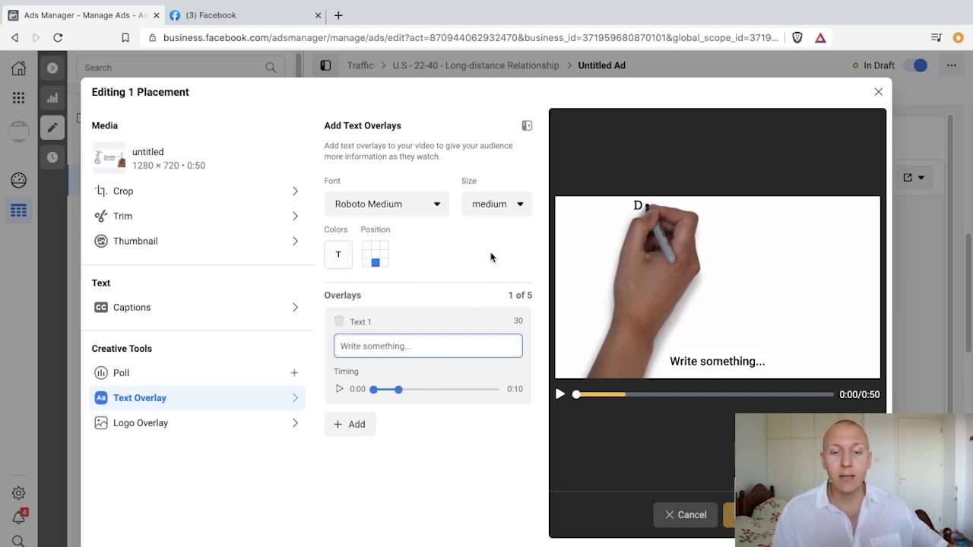
pyautogui.write('Did you ')
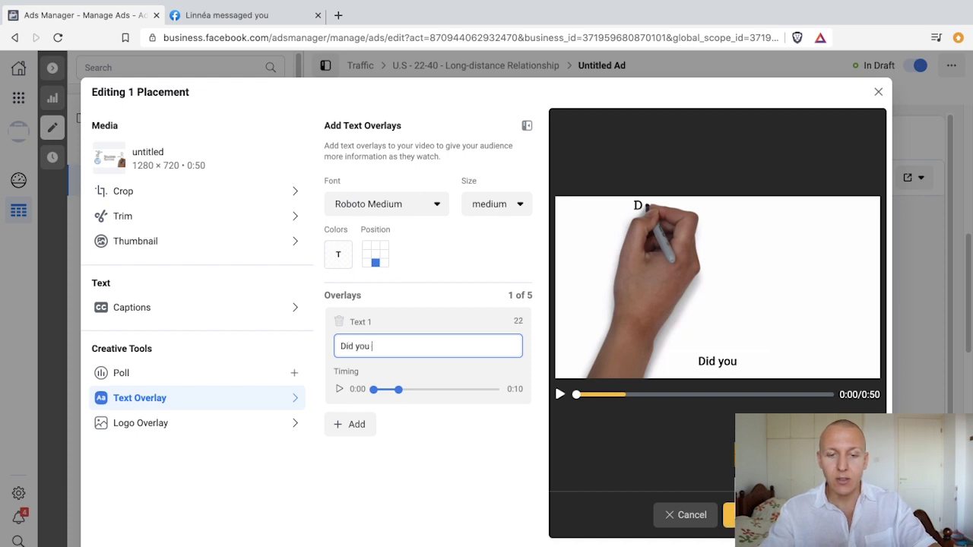
pyautogui.write('know that when...')
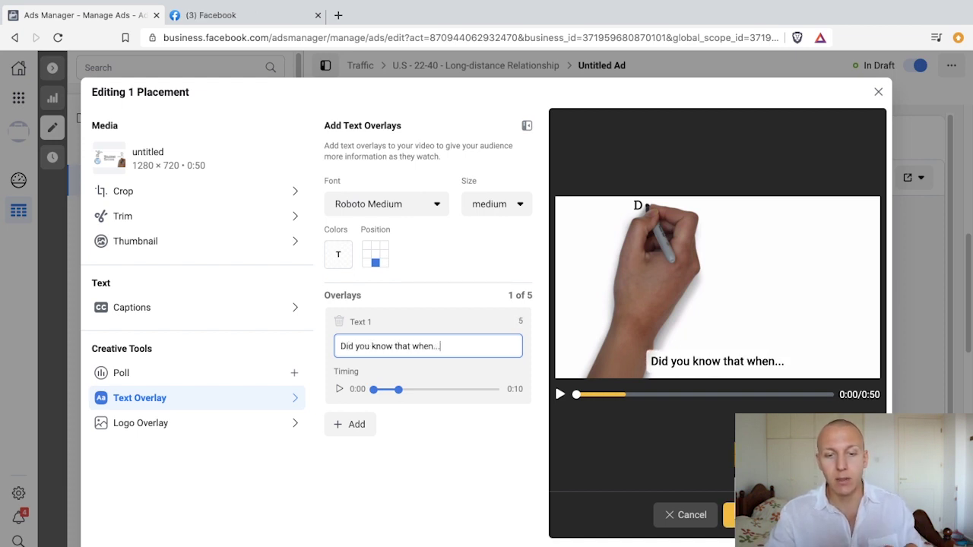
pyautogui.press('BackSpace')
pyautogui.press('BackSpace')
pyautogui.press('BackSpace')
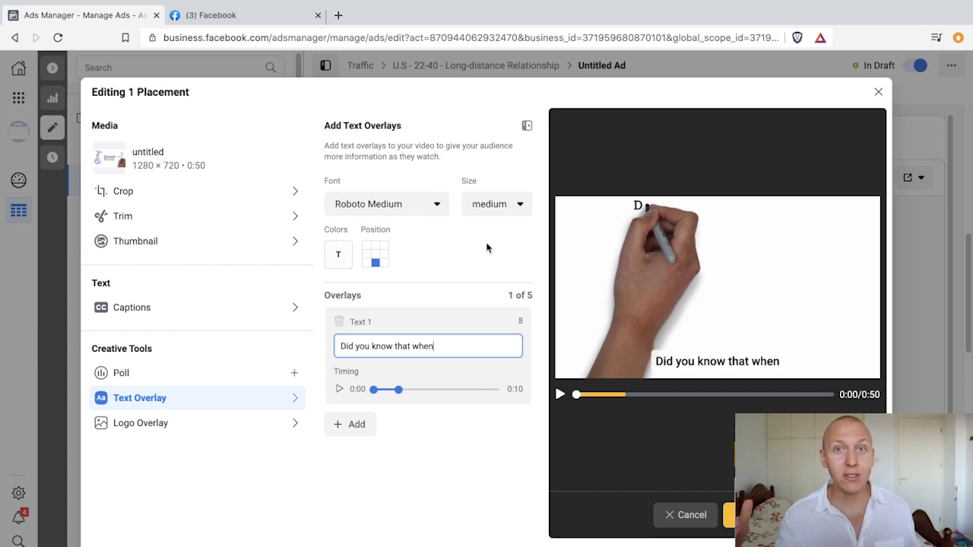
pyautogui.moveTo(439, 346); pyautogui.dragTo(347, 337)
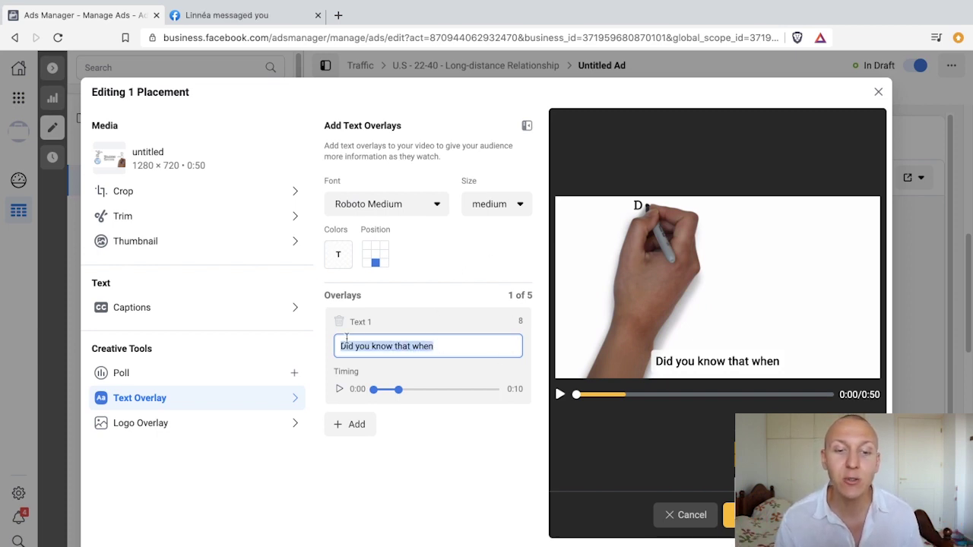
pyautogui.click(446, 347)
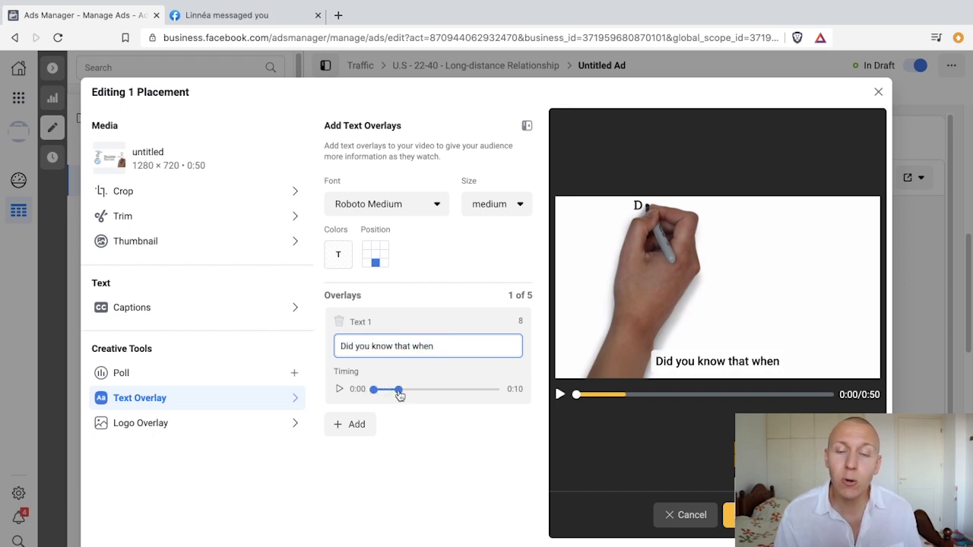
pyautogui.moveTo(401, 391); pyautogui.dragTo(376, 390)
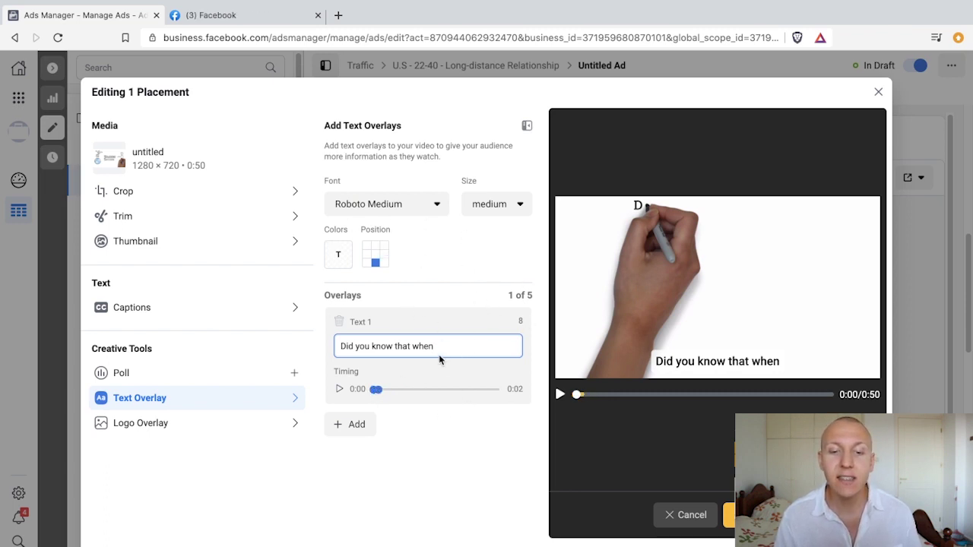
# Add a second text overlay reading "you have a success story", timed from 0:02 to 0:04.
pyautogui.click(353, 429)
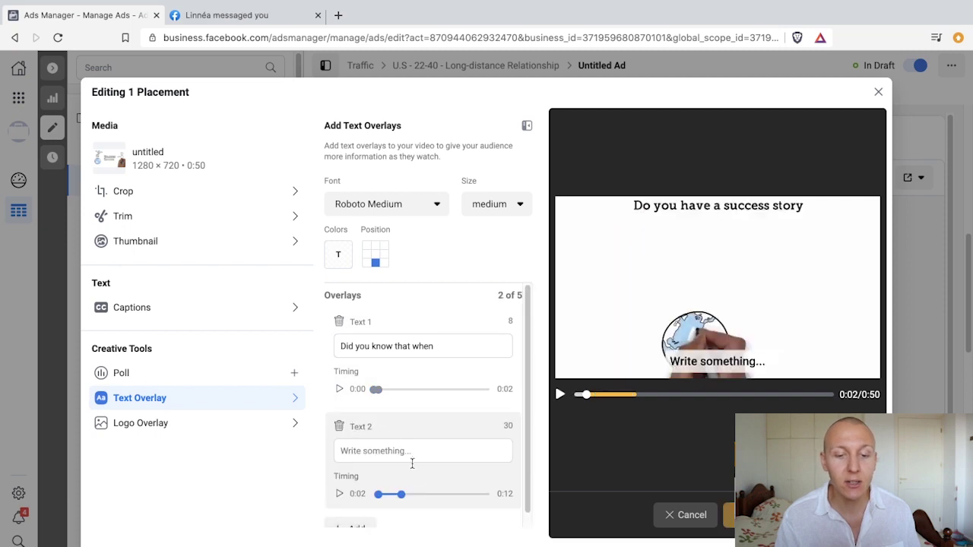
pyautogui.moveTo(403, 496); pyautogui.dragTo(380, 495)
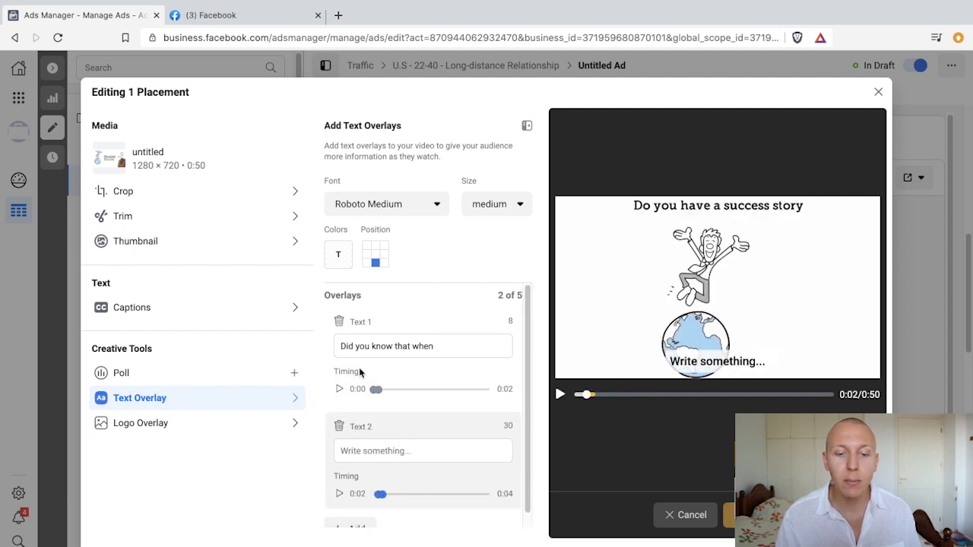
pyautogui.scroll(-1, 357, 388)
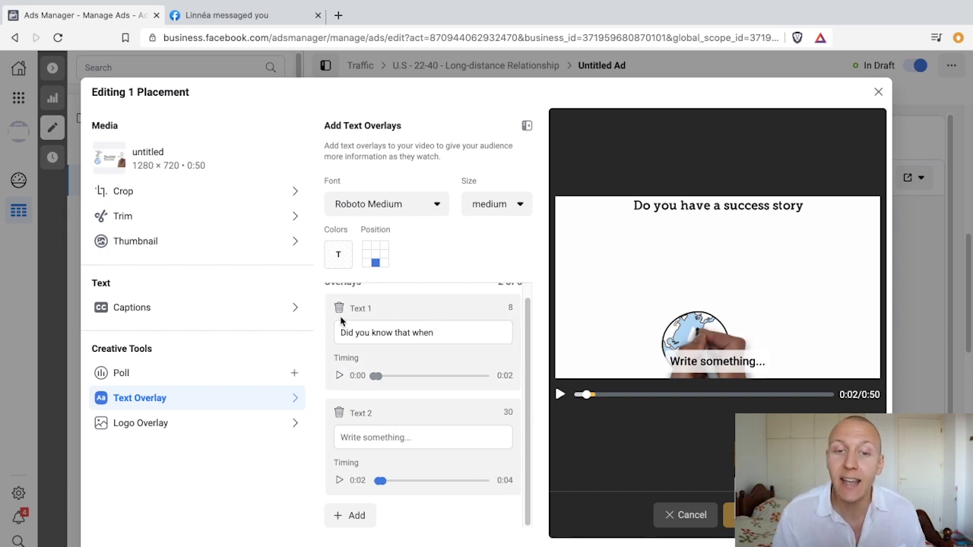
pyautogui.click(392, 437)
pyautogui.write('you h')
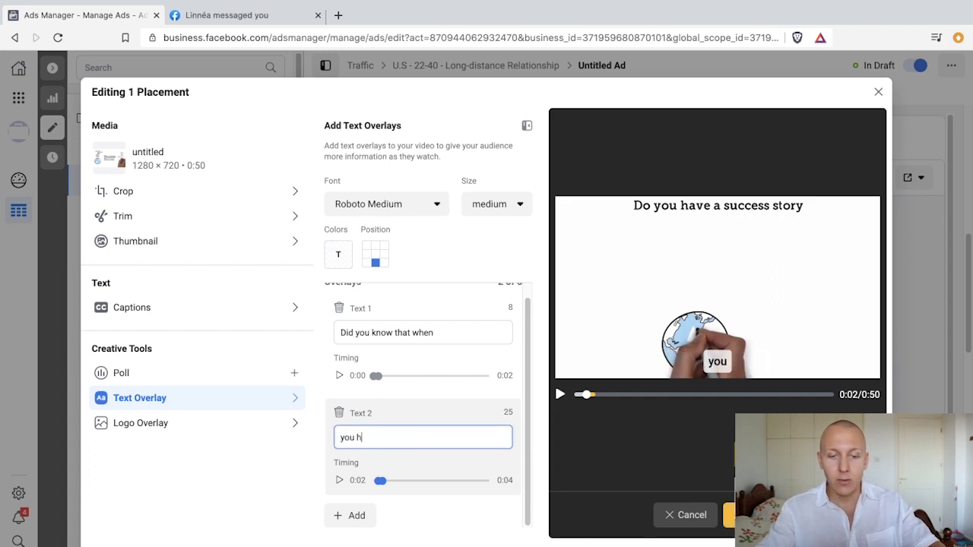
pyautogui.write('ave a success story')
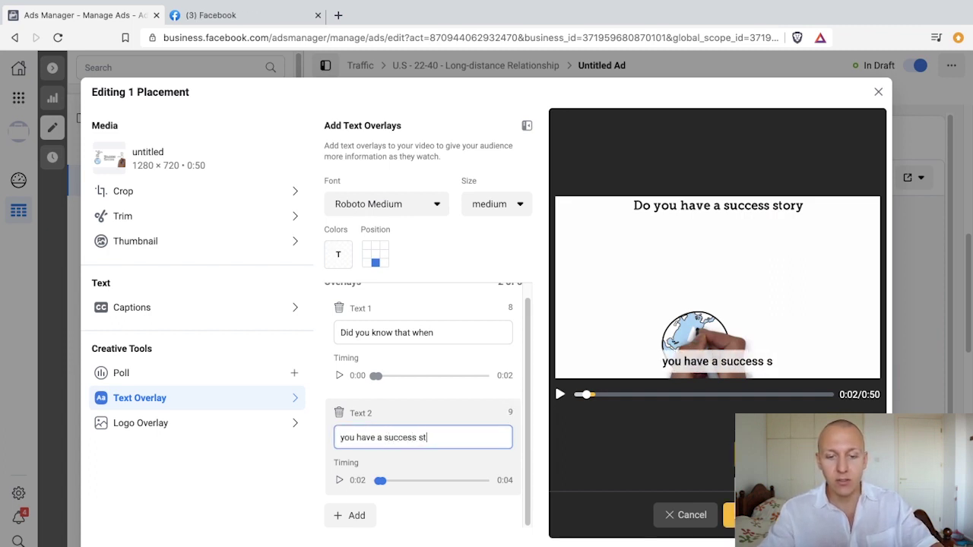
# Add a third text overlay reading "most people are going to", timed from 0:04 to 0:06, and discard the text overlays.
pyautogui.click(351, 516)
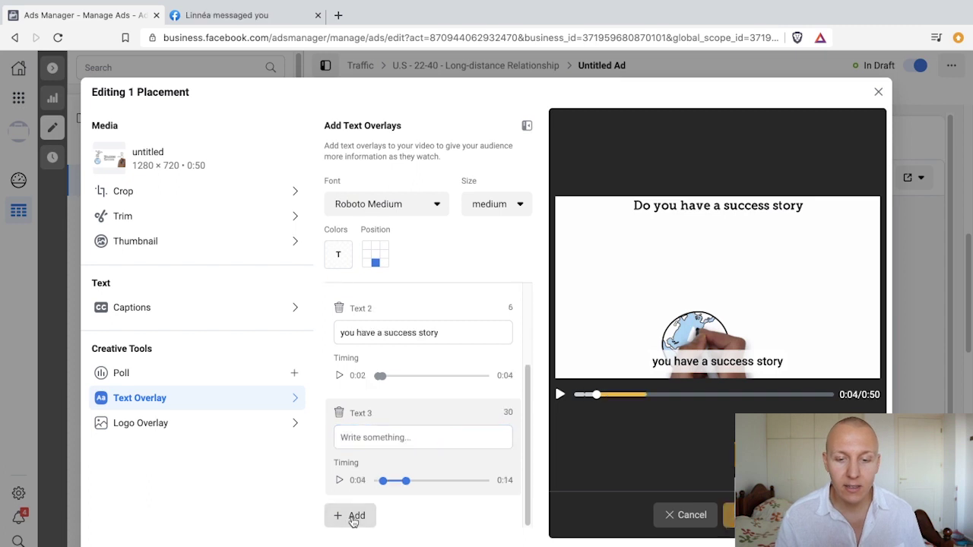
pyautogui.moveTo(407, 486); pyautogui.dragTo(385, 485)
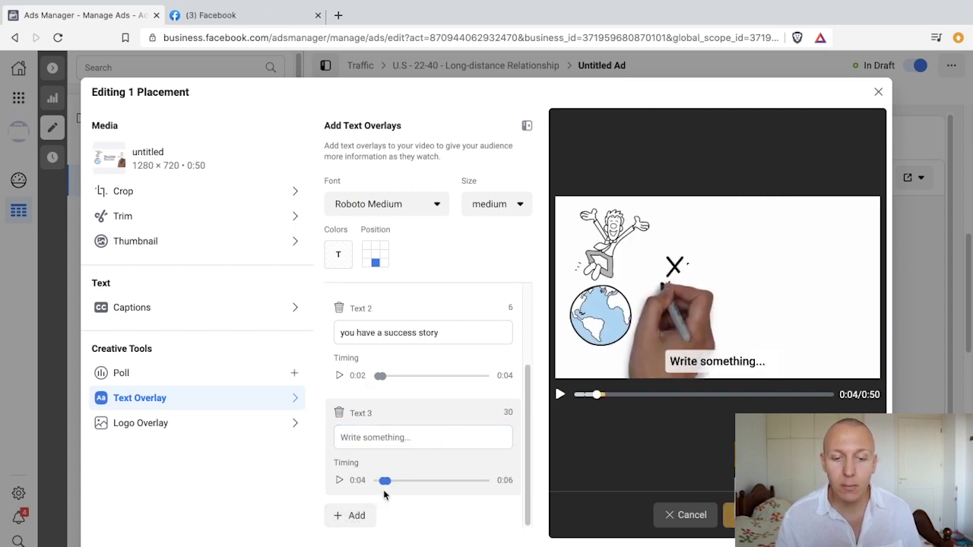
pyautogui.click(413, 433)
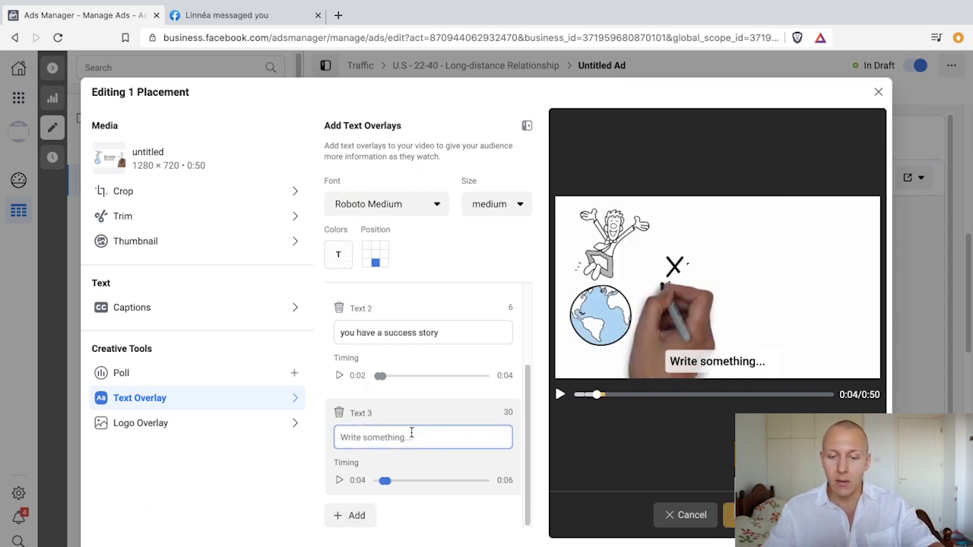
pyautogui.write('most peop')
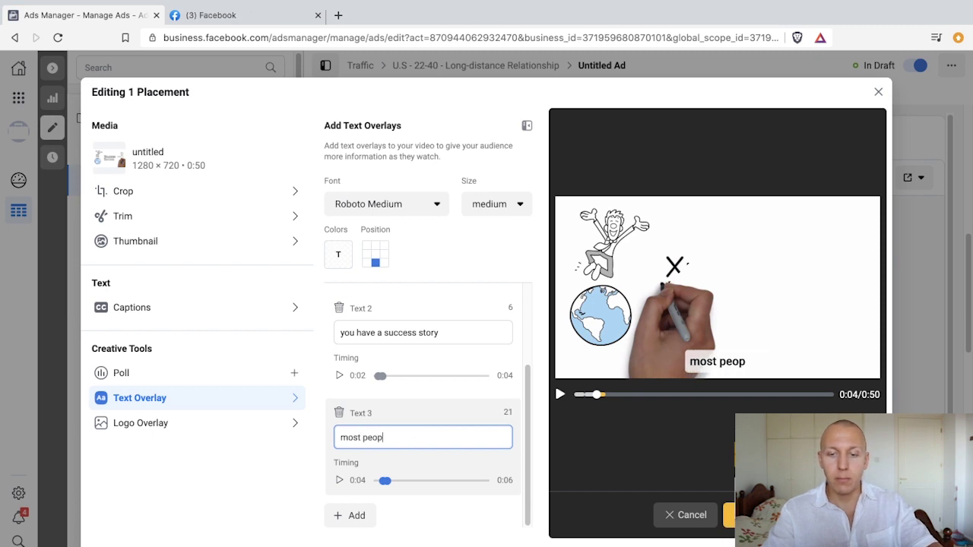
pyautogui.write('le are going to')
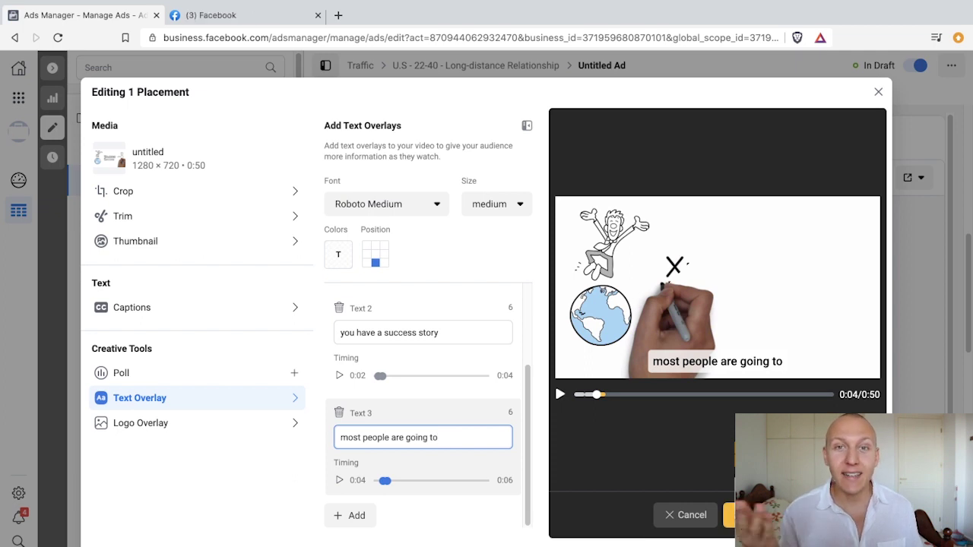
pyautogui.click(676, 521)
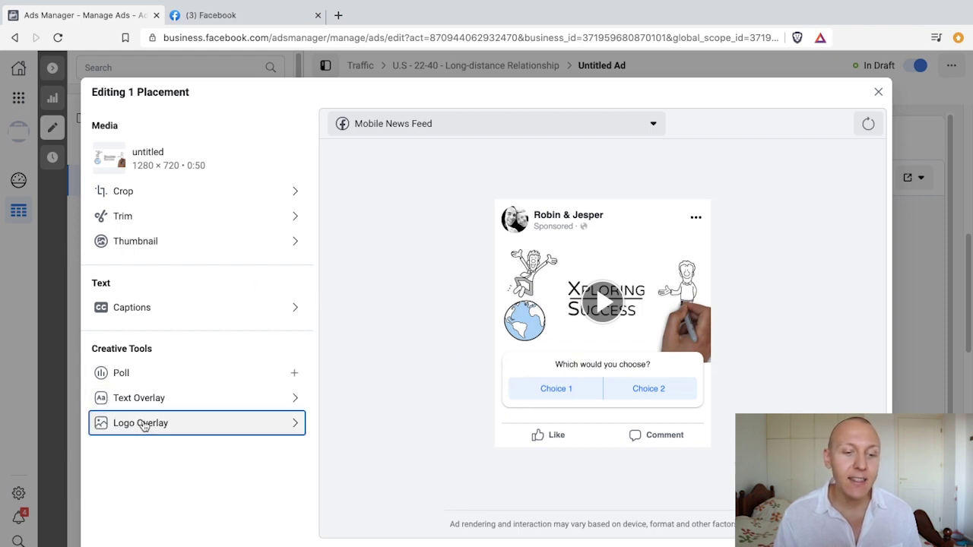
# Add the bracelet image product-image-1390990532.jpg as a logo overlay, try several positions and place it at the video's top centre.
pyautogui.click(199, 424)
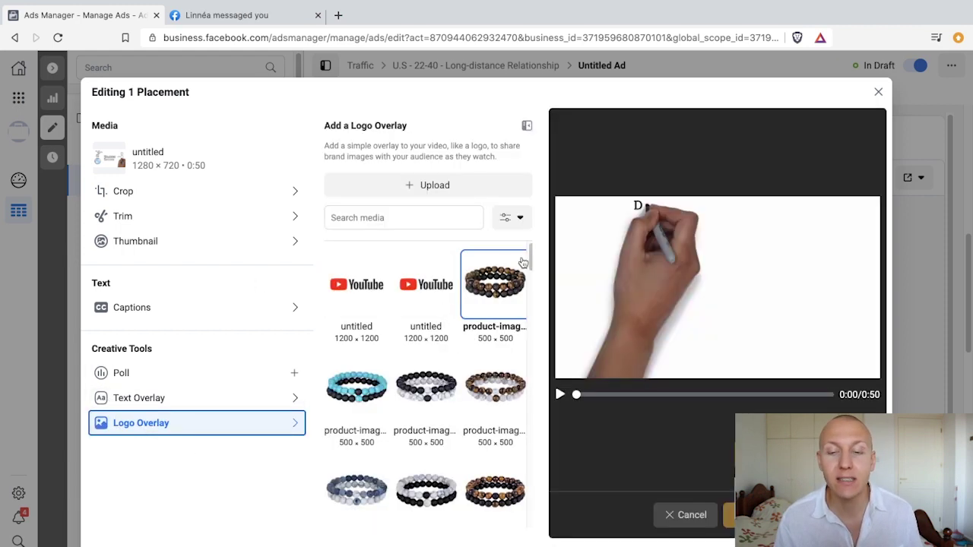
pyautogui.click(493, 283)
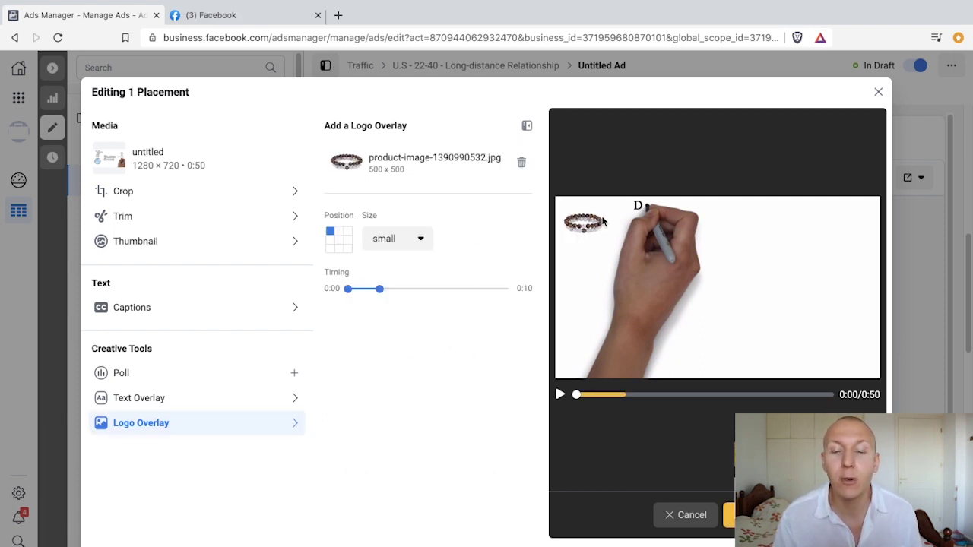
pyautogui.click(330, 239)
pyautogui.click(339, 247)
pyautogui.click(348, 231)
pyautogui.click(338, 232)
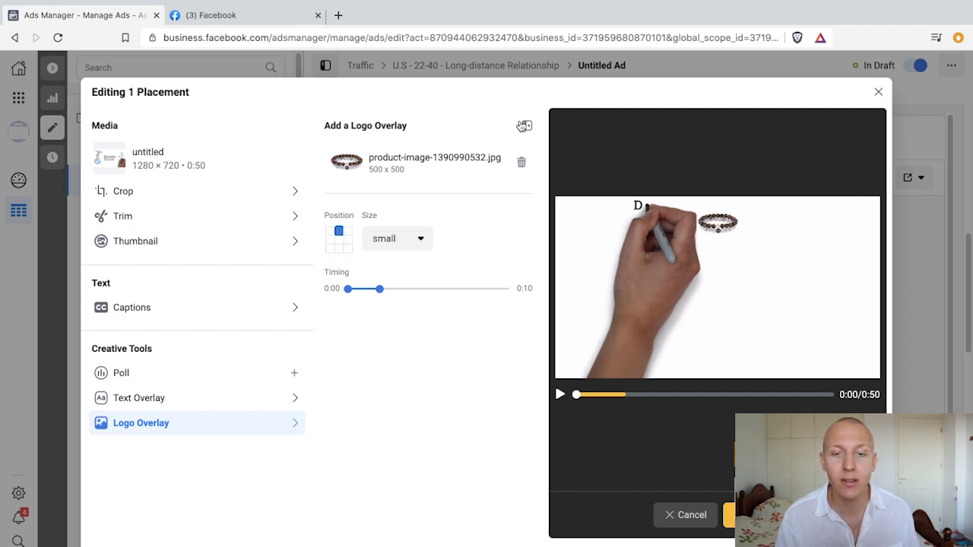
# Replace the bracelet logo overlay with the RnJ Deals logo and place it in the video's top-right corner.
pyautogui.click(522, 162)
pyautogui.scroll(-3, 509, 288)
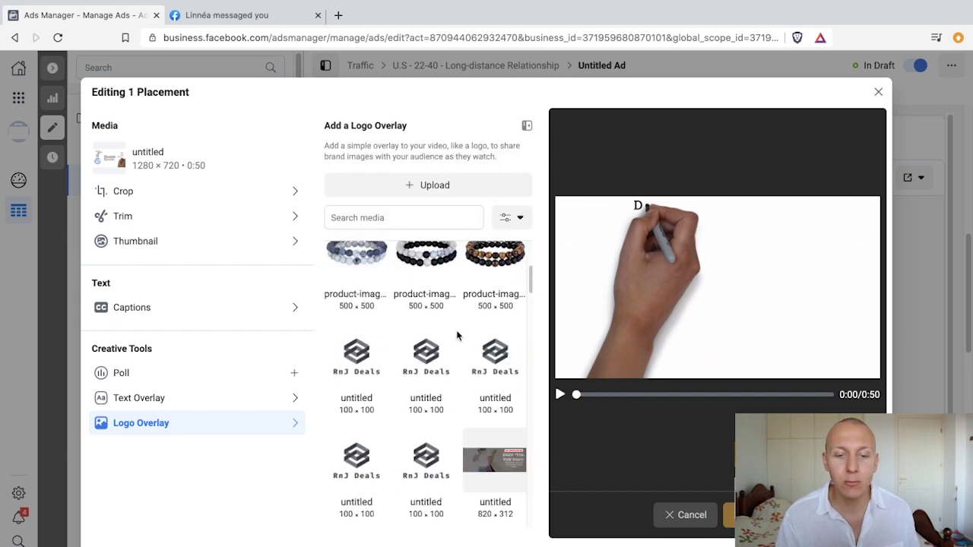
pyautogui.click(348, 366)
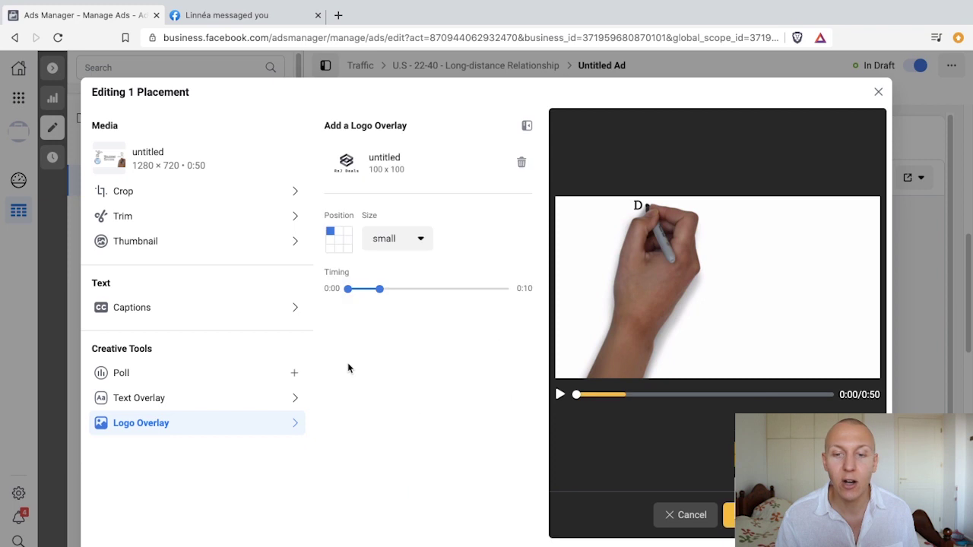
pyautogui.click(348, 231)
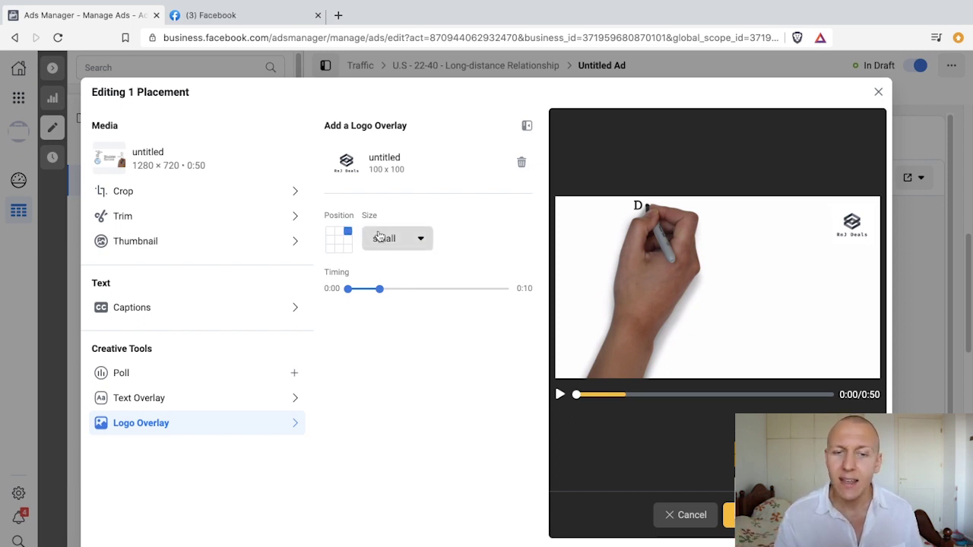
# Try the RnJ Deals logo overlay at large size and return it to small.
pyautogui.click(384, 239)
pyautogui.click(384, 274)
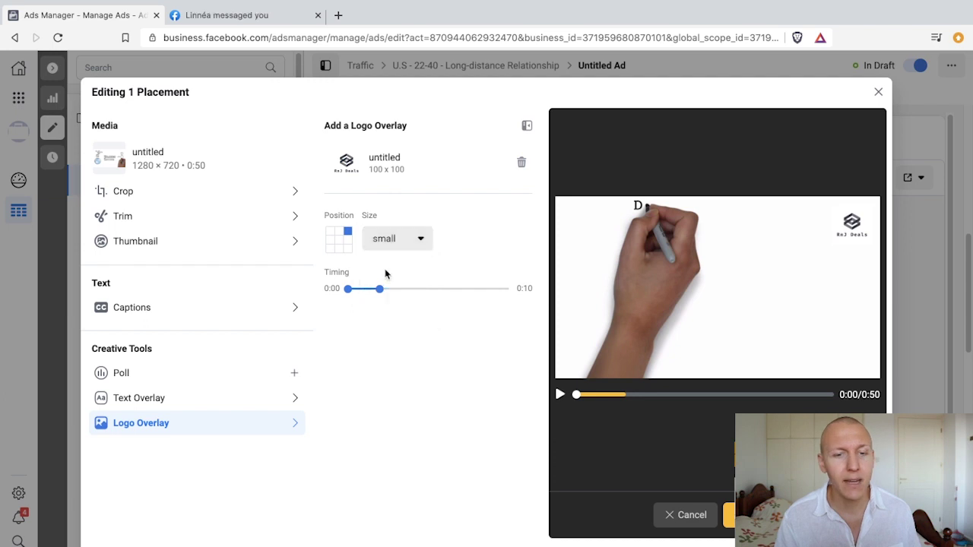
pyautogui.click(413, 239)
pyautogui.click(389, 310)
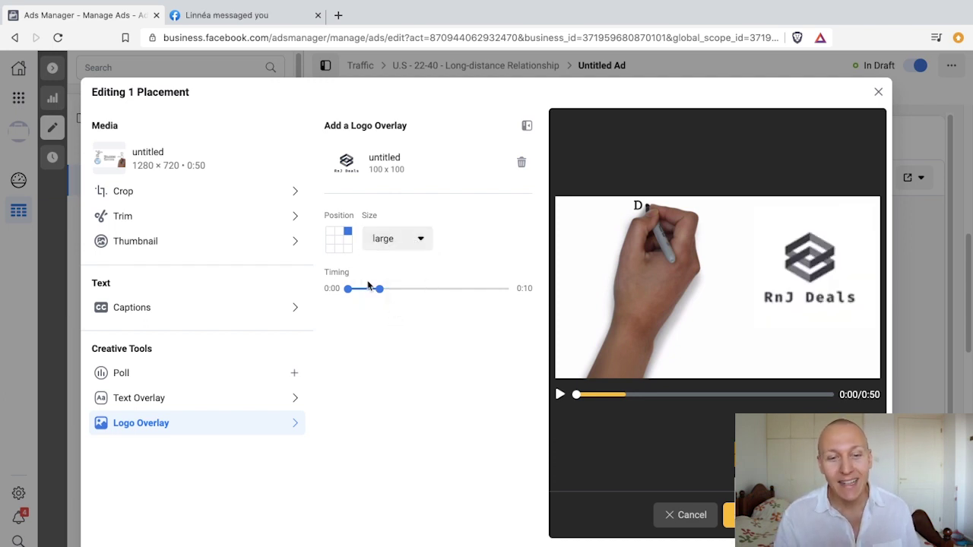
pyautogui.click(384, 241)
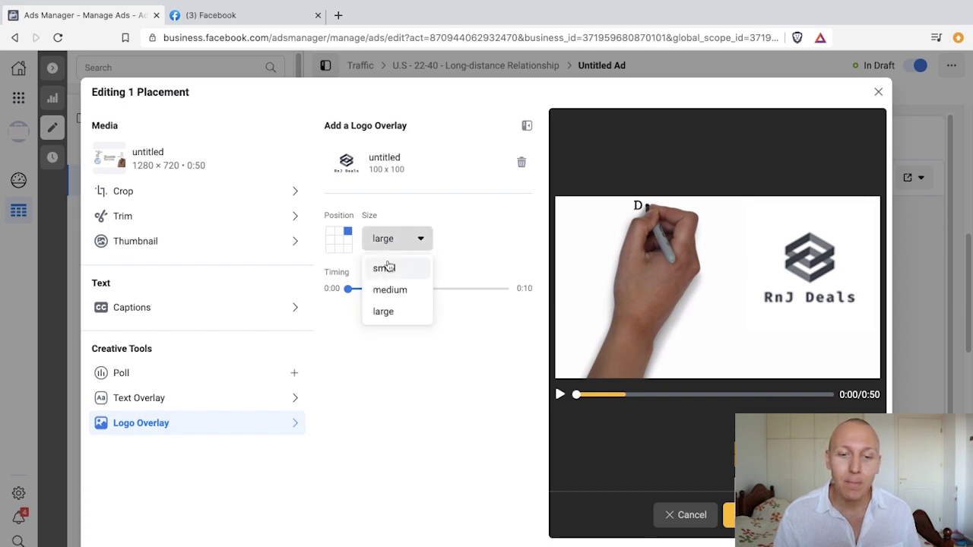
pyautogui.click(385, 267)
# Extend the logo overlay's timing to the full 0:50 of the video and close the placement editor without saving.
pyautogui.moveTo(380, 289); pyautogui.dragTo(431, 290)
pyautogui.click(509, 291)
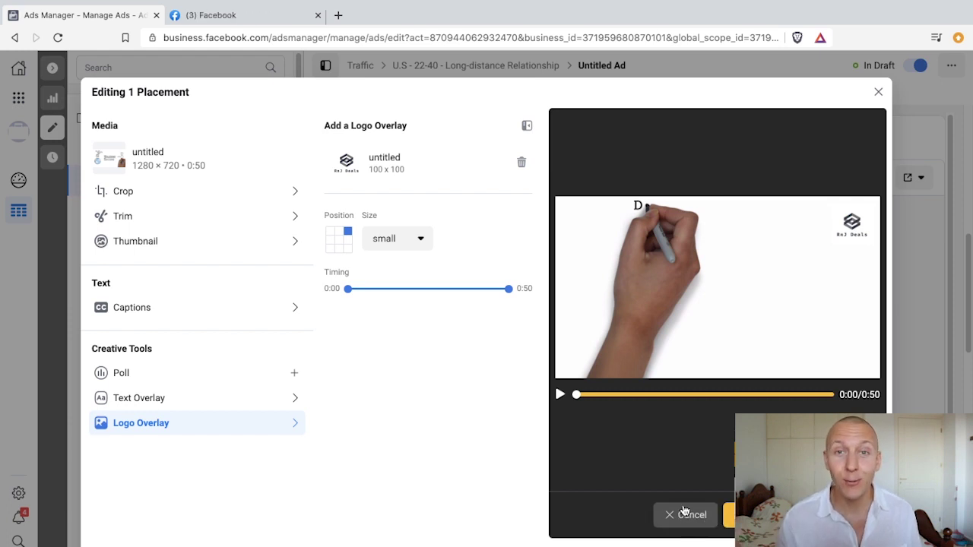
pyautogui.click(878, 93)
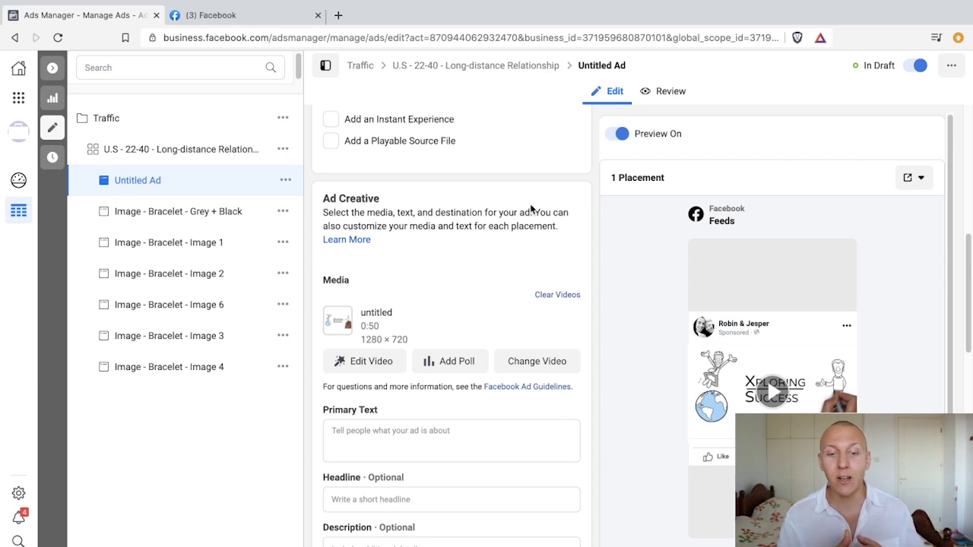
# Clear the video from the ad's media and start creating a new video with the Video Creation Kit.
pyautogui.click(553, 295)
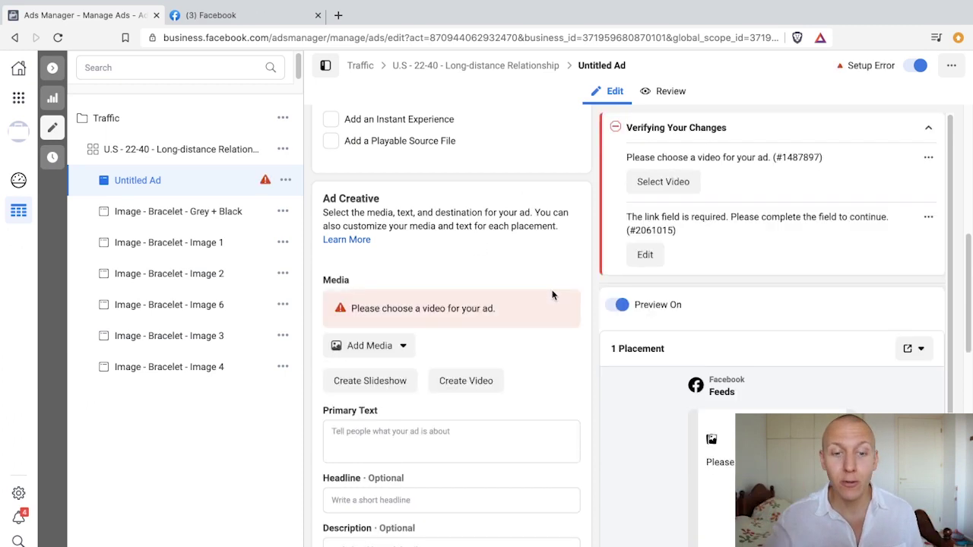
pyautogui.click(470, 385)
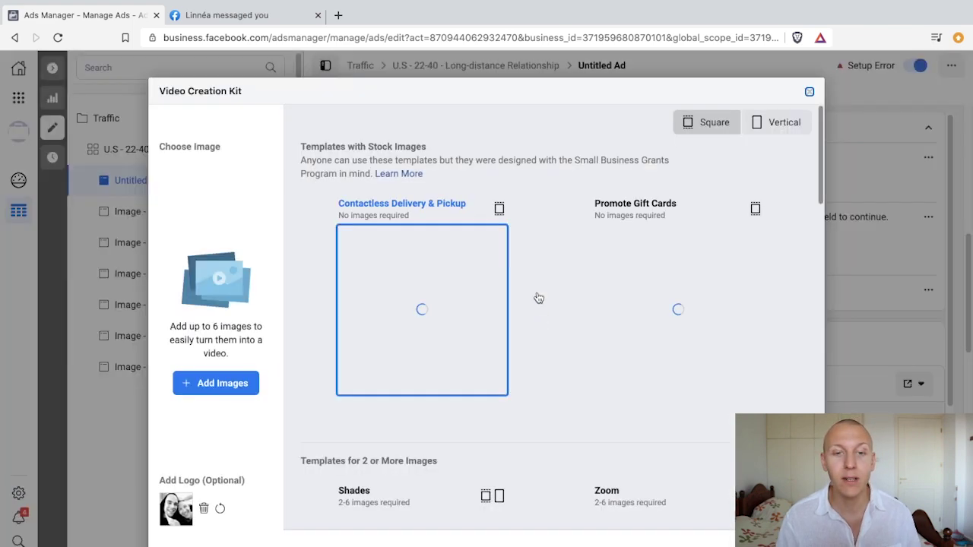
# Remove the default page logo and add the first brown-and-black bracelet image from the account images to the video.
pyautogui.click(232, 387)
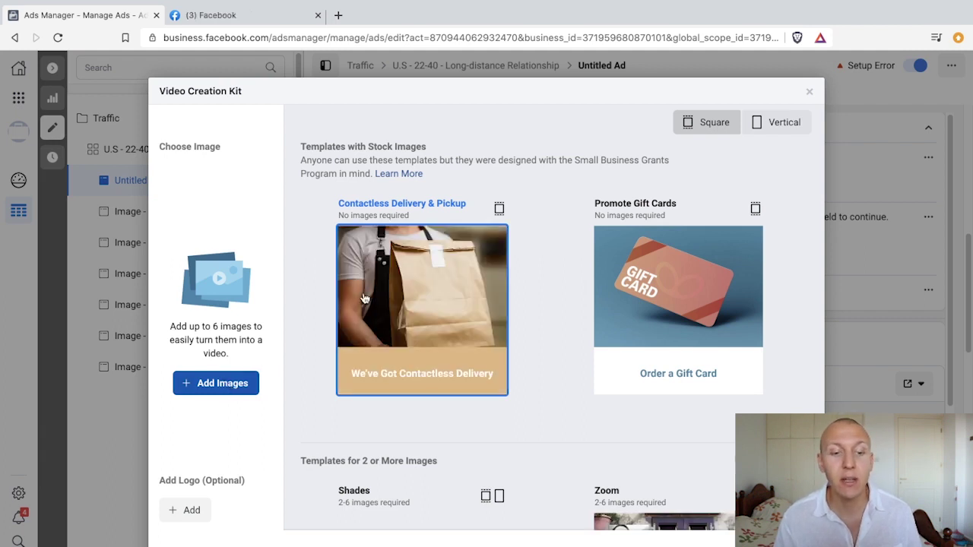
pyautogui.click(234, 387)
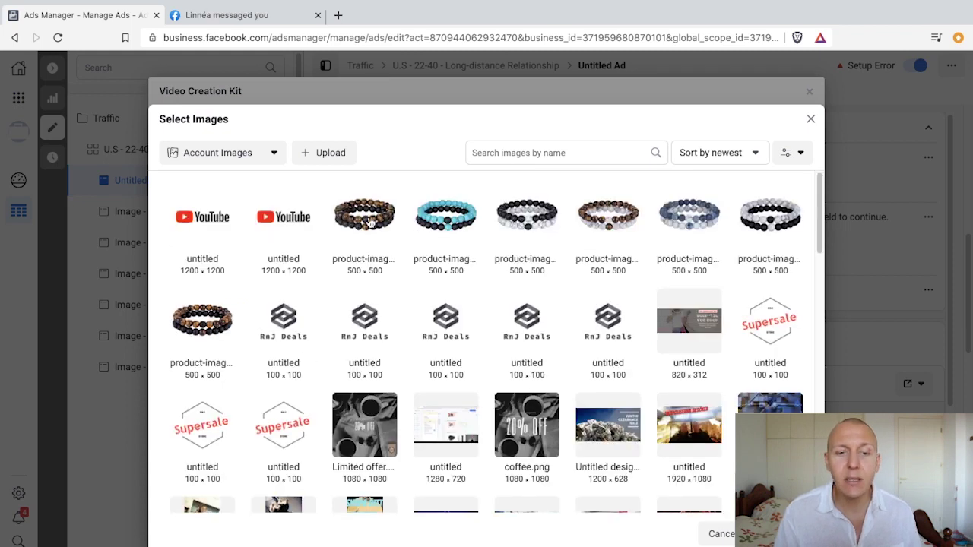
pyautogui.click(371, 229)
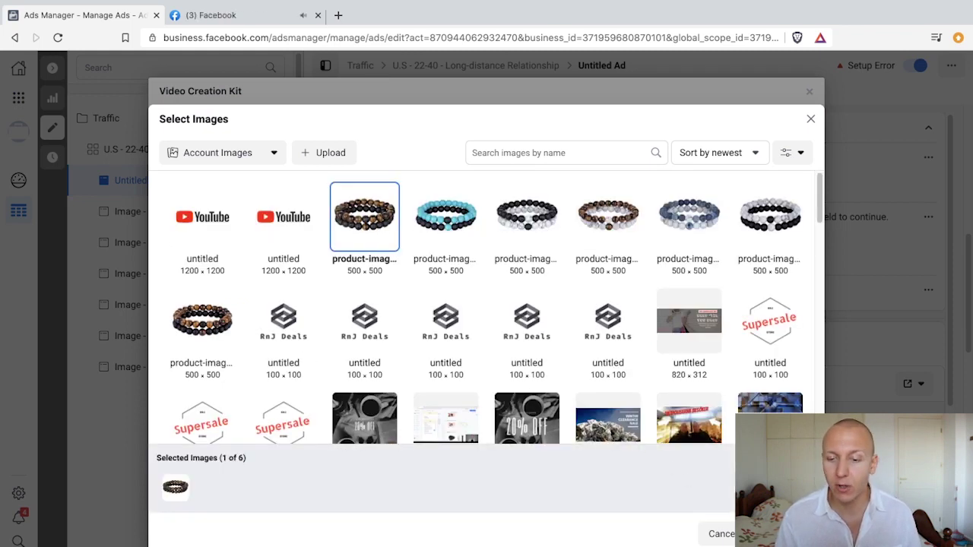
pyautogui.click(784, 534)
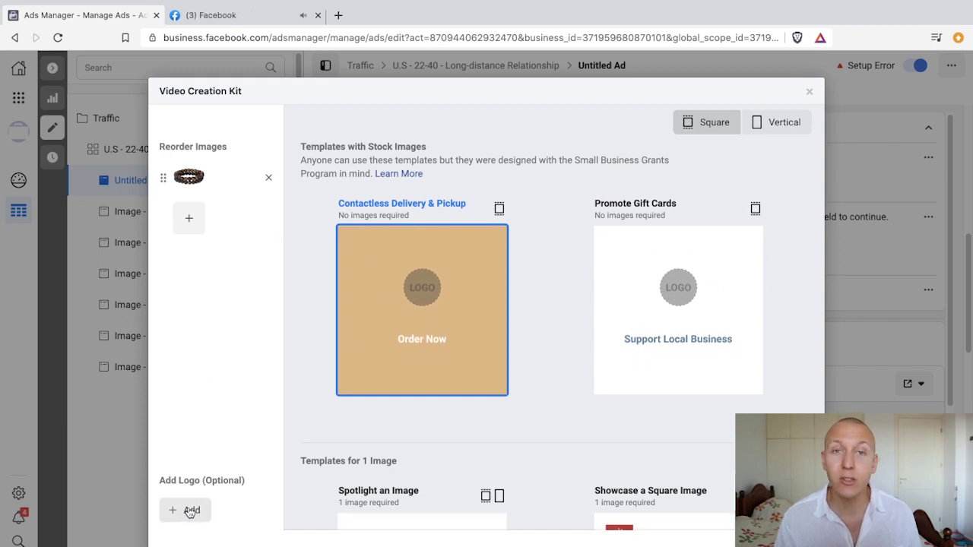
# Add the RnJ Deals image from the account images as the video's logo.
pyautogui.click(190, 512)
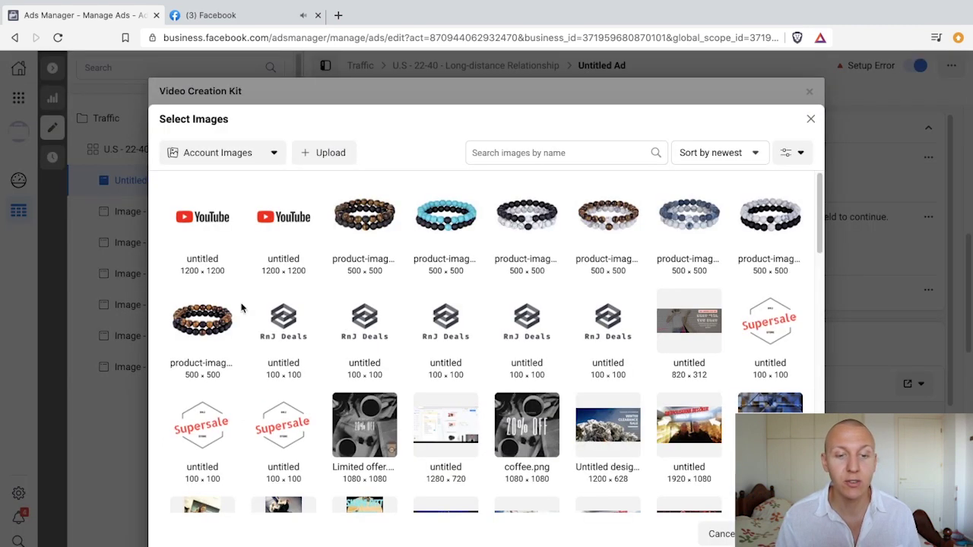
pyautogui.click(271, 330)
pyautogui.click(784, 534)
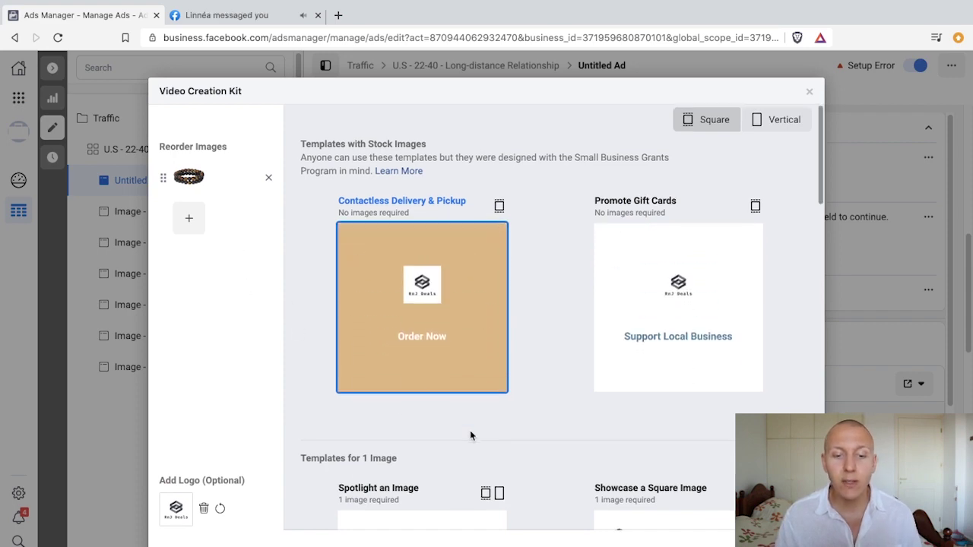
# Examine the square video templates for one image with the bracelet and logo applied.
pyautogui.scroll(-3, 469, 430)
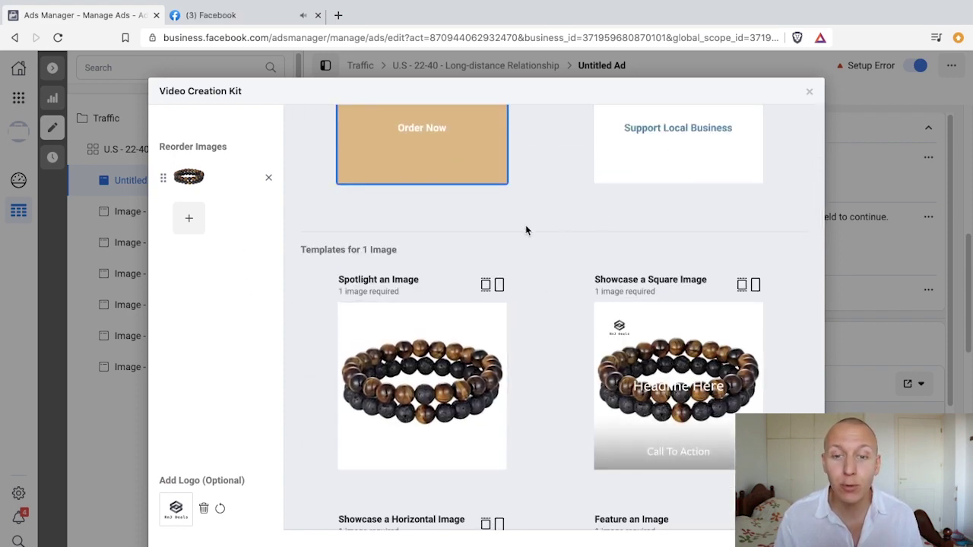
pyautogui.scroll(-1, 456, 243)
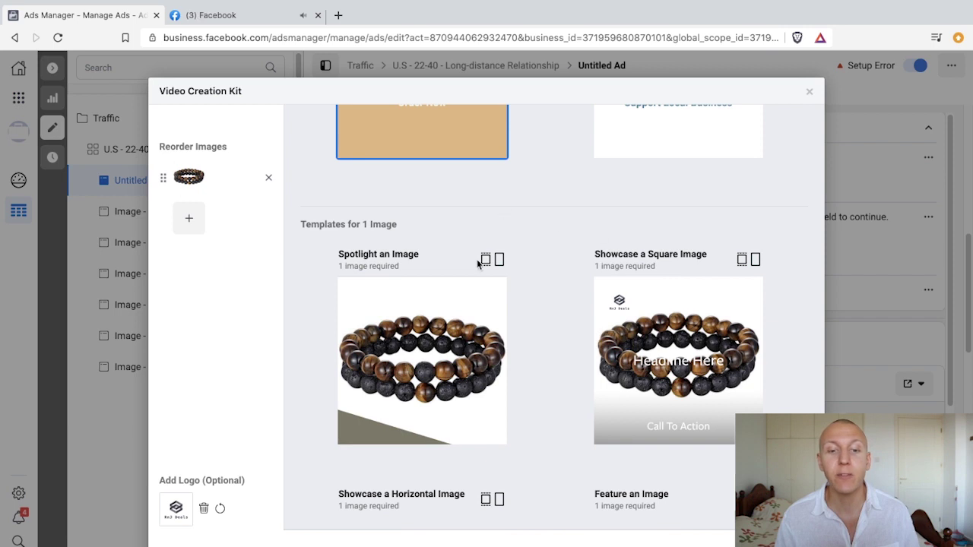
pyautogui.scroll(-1, 539, 352)
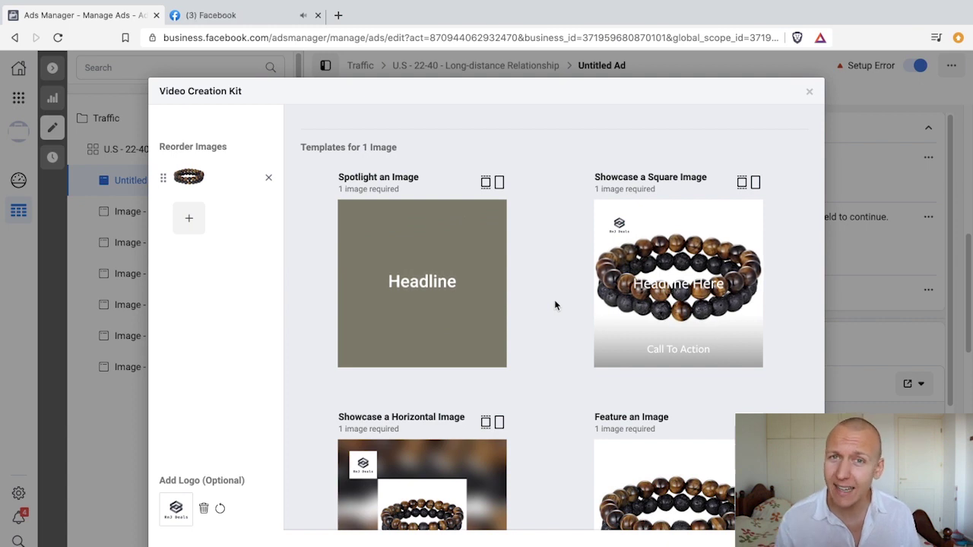
pyautogui.scroll(-2, 555, 300)
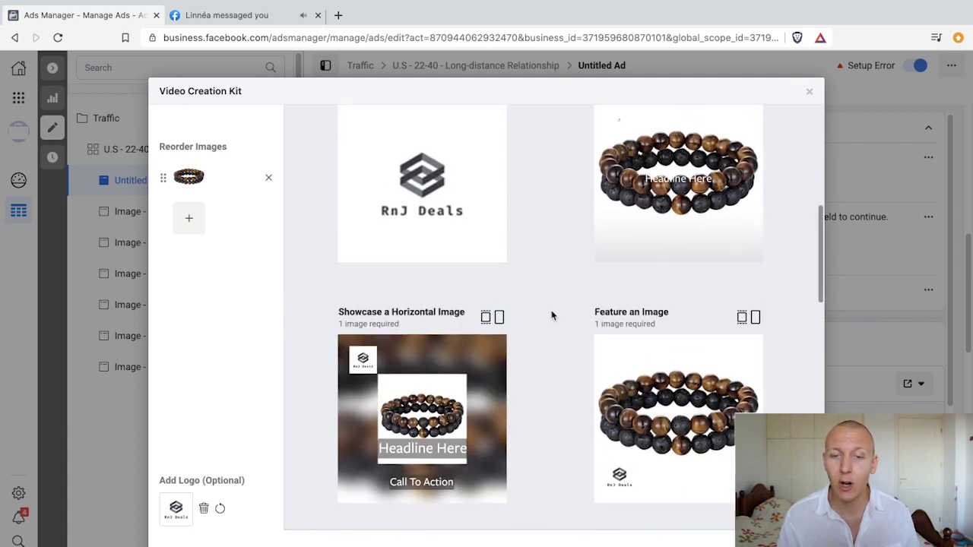
pyautogui.scroll(1, 552, 314)
pyautogui.scroll(-1, 560, 307)
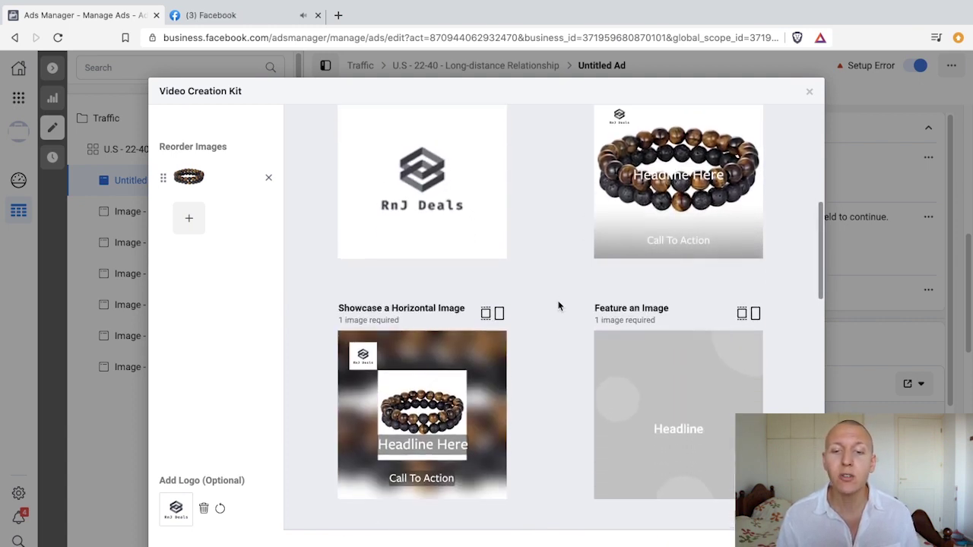
pyautogui.scroll(-4, 524, 304)
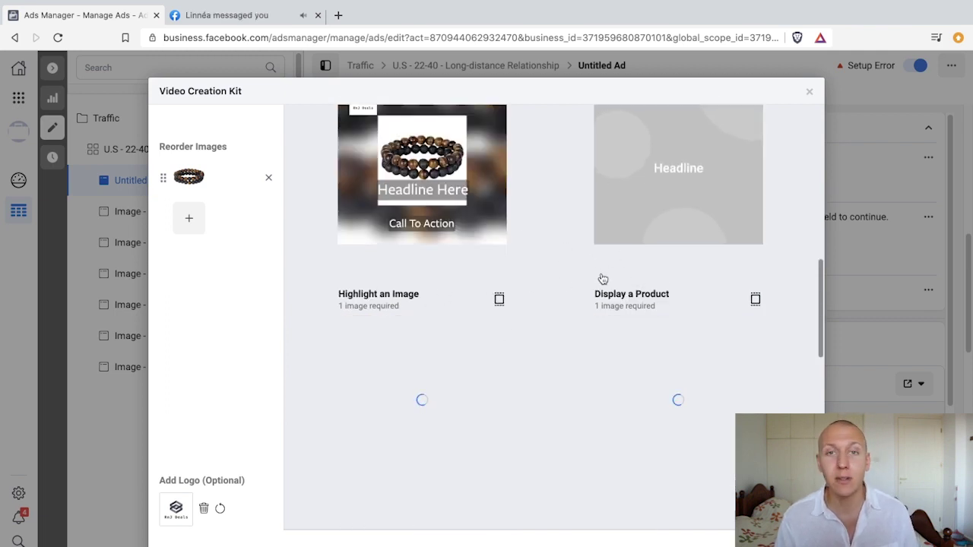
pyautogui.scroll(-5, 602, 279)
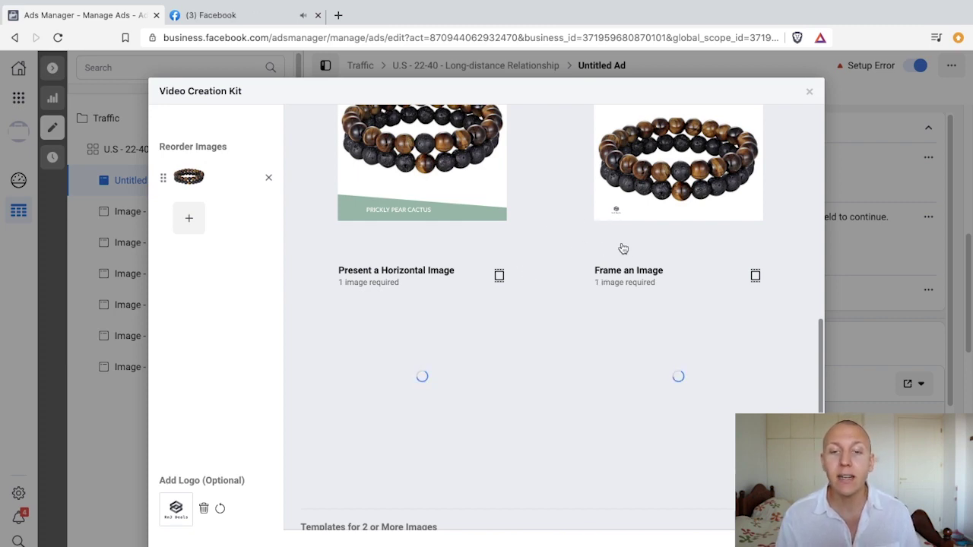
pyautogui.scroll(10, 575, 244)
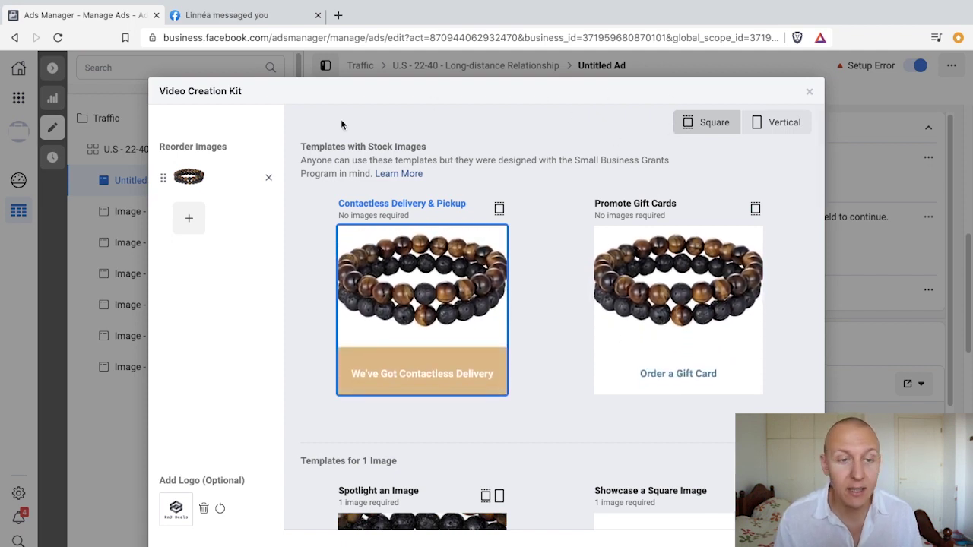
# Remove the bracelet image and add it again, and compare the vertical template format before returning to square.
pyautogui.click(269, 180)
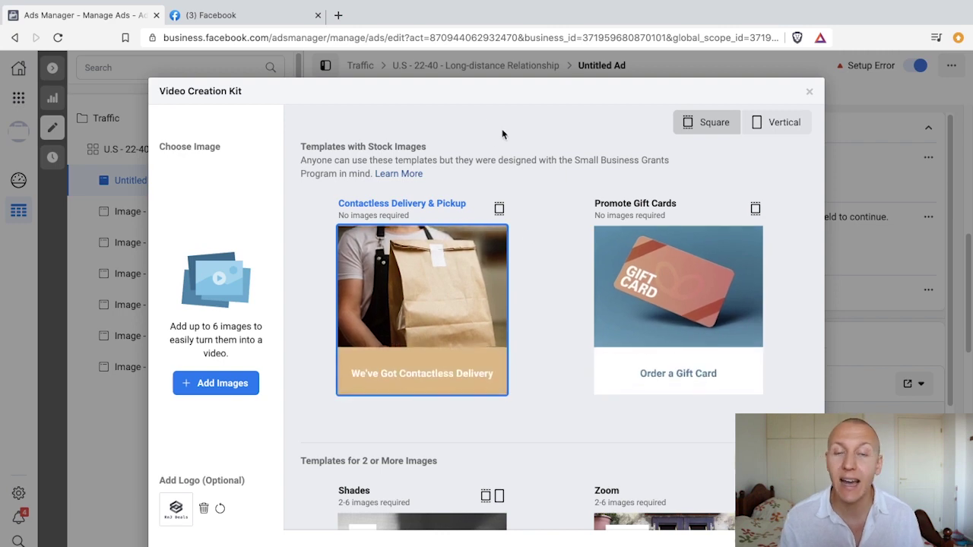
pyautogui.click(211, 386)
pyautogui.click(353, 218)
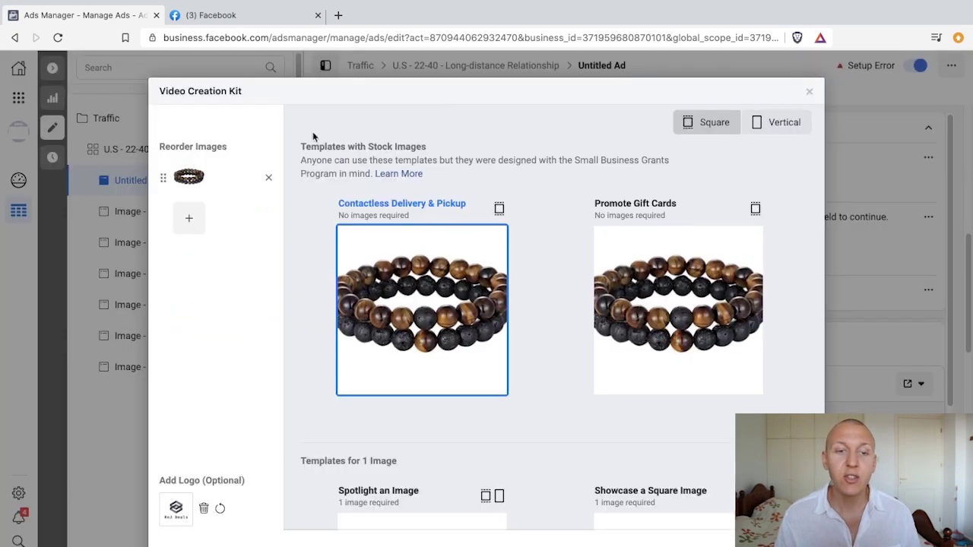
pyautogui.click(781, 123)
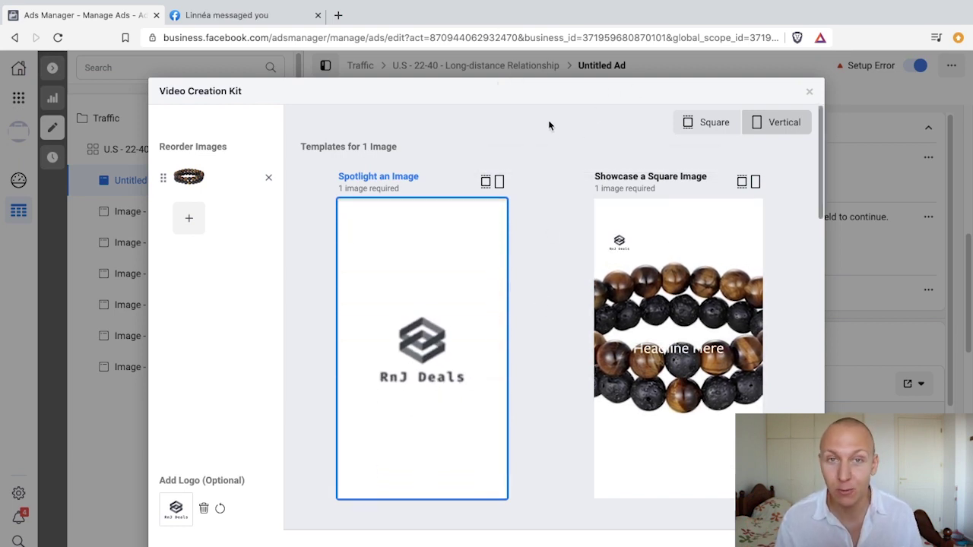
pyautogui.click(714, 124)
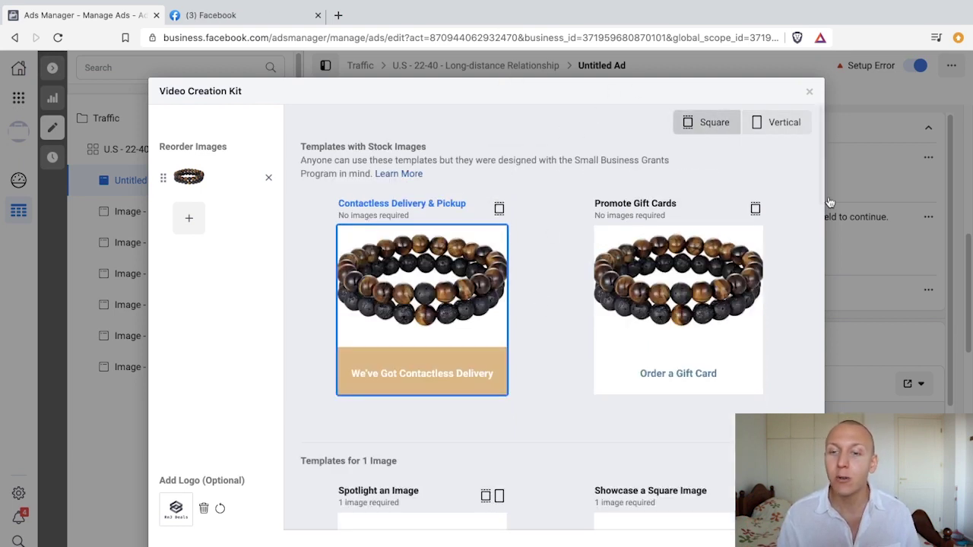
# Choose the Present a Horizontal Image template and continue to its scene customization.
pyautogui.scroll(-7, 540, 294)
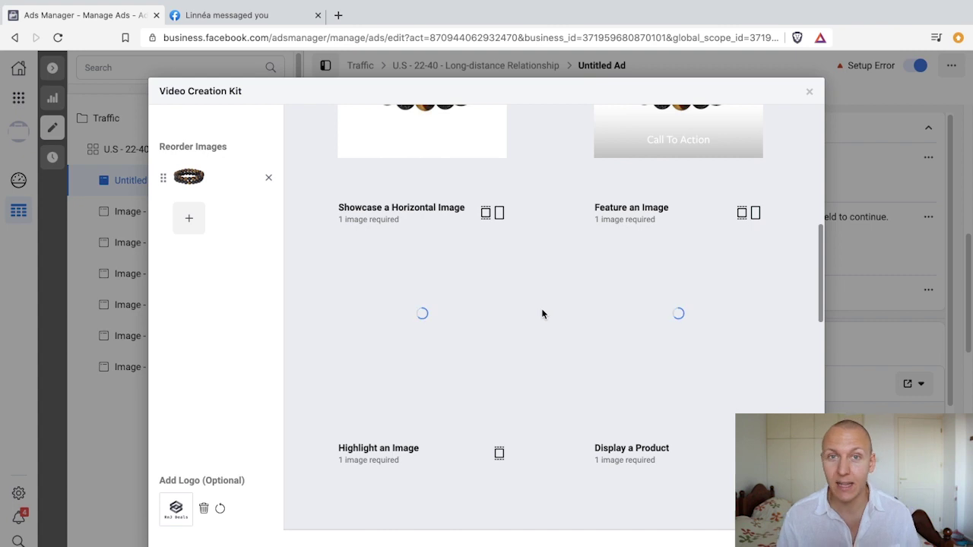
pyautogui.scroll(-5, 569, 312)
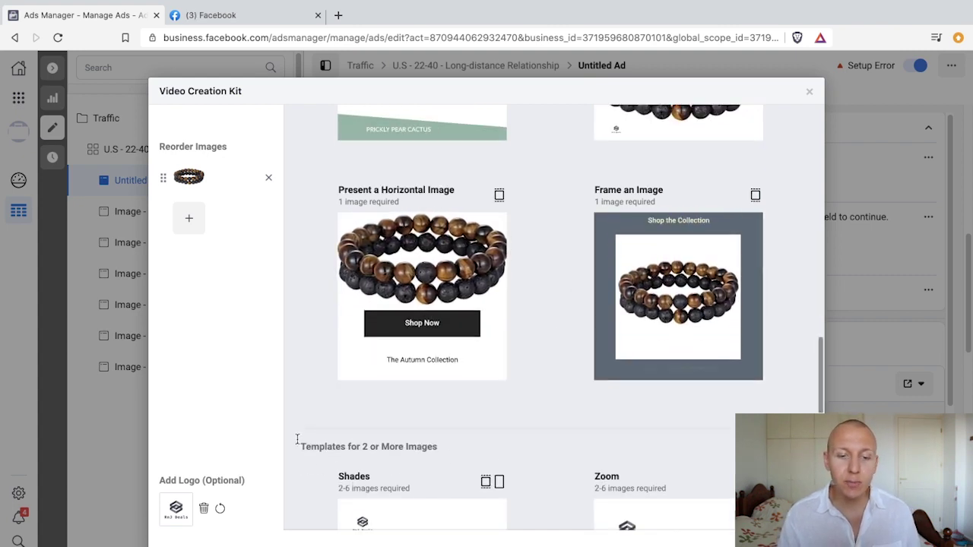
pyautogui.scroll(1, 532, 319)
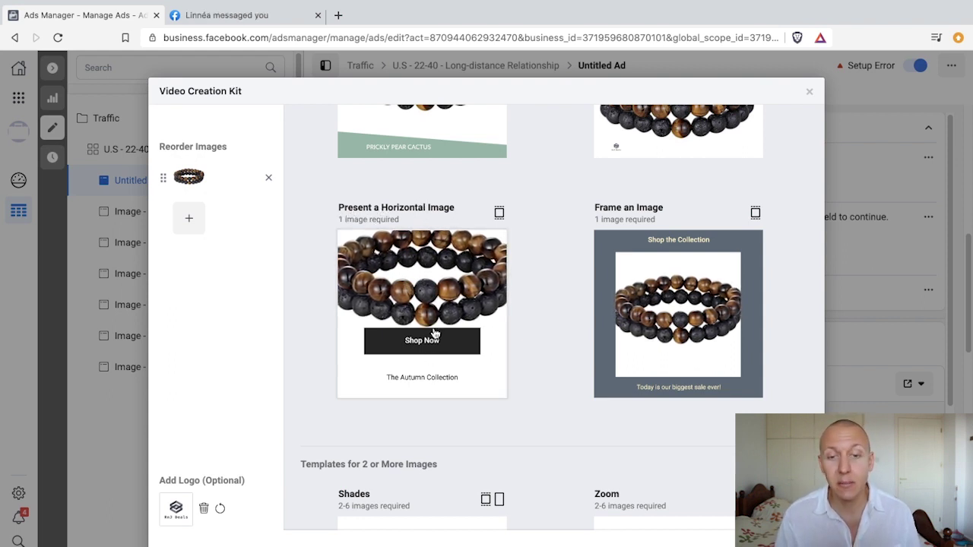
pyautogui.click(447, 306)
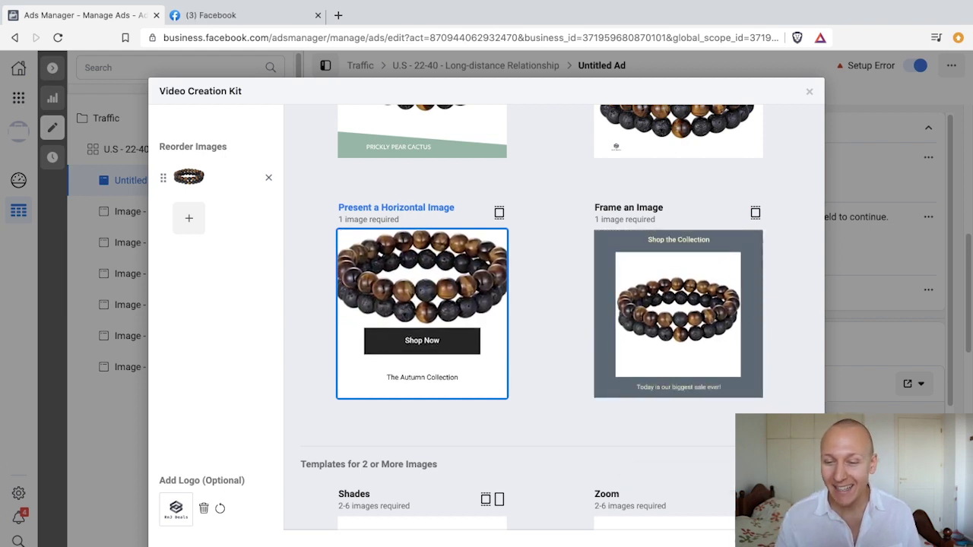
pyautogui.click(728, 299)
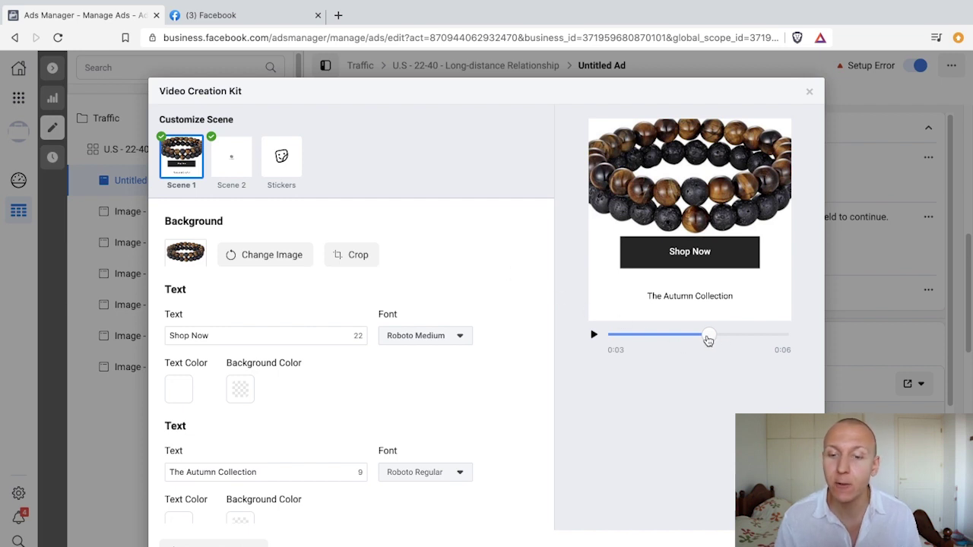
# Preview the templated video through to its end and return the playhead to 0:02 in the first scene.
pyautogui.moveTo(708, 340); pyautogui.dragTo(795, 341)
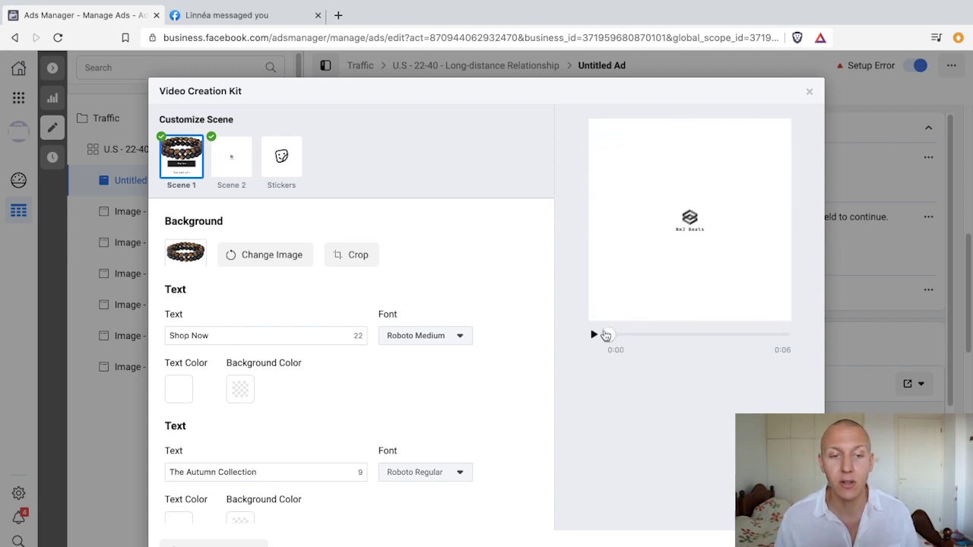
pyautogui.moveTo(610, 342); pyautogui.dragTo(665, 336)
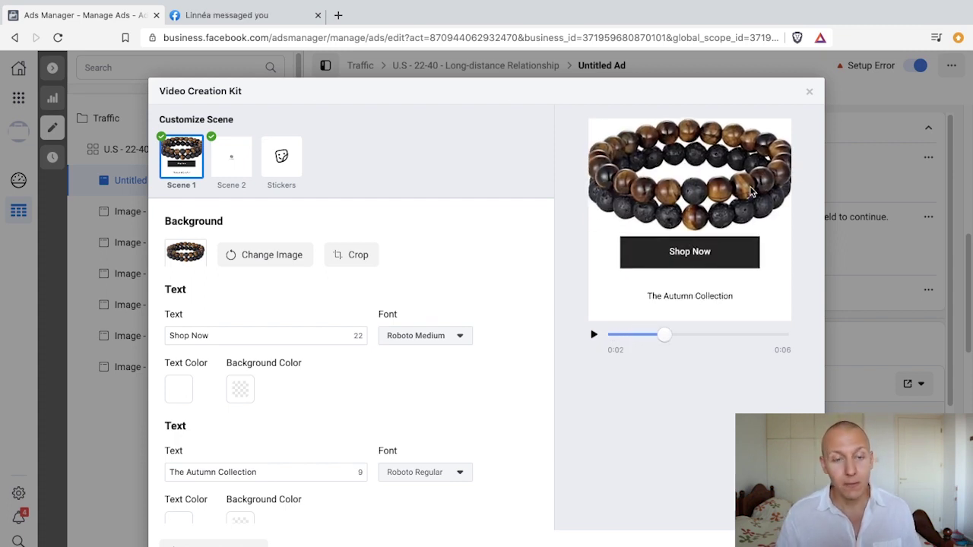
# Inspect the crop of the first scene's background image, and return the video preview's playhead to 0:02.
pyautogui.click(357, 256)
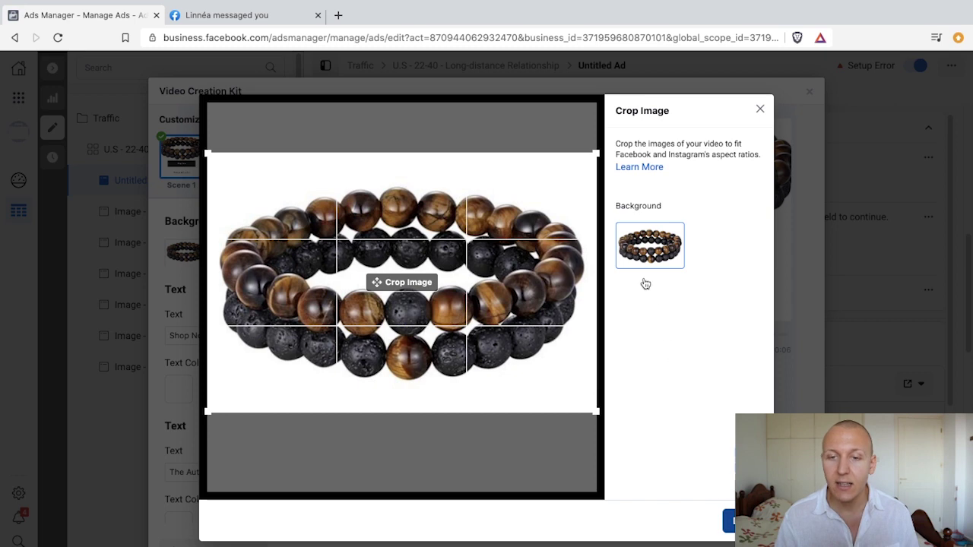
pyautogui.press('Return')
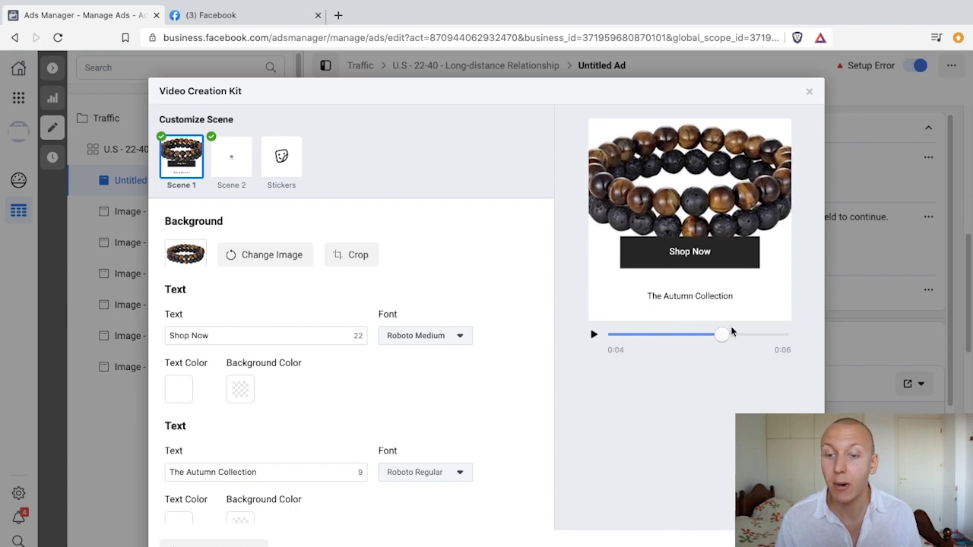
pyautogui.moveTo(765, 337); pyautogui.dragTo(653, 340)
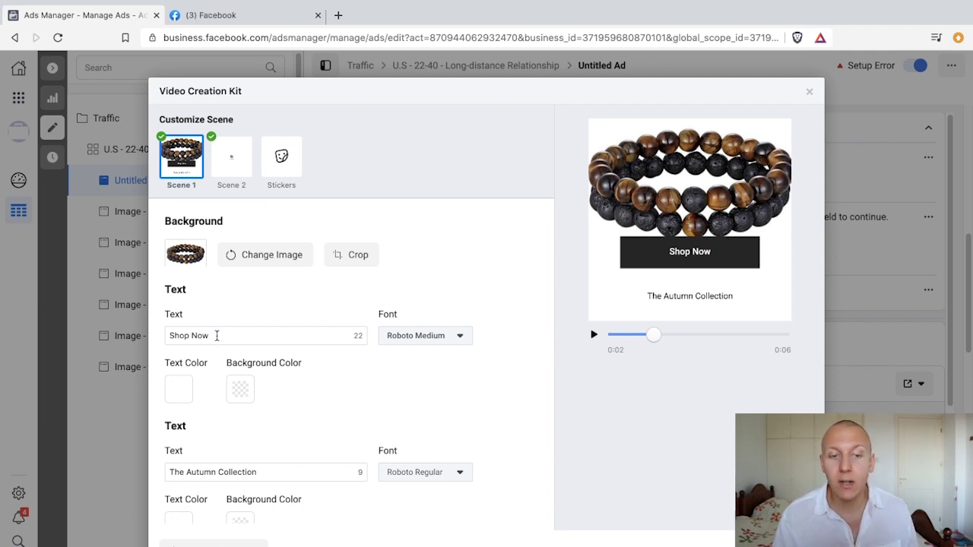
# Replace the first scene's "Shop Now" text, trying "Buy Now" before settling on "Go to Shop".
pyautogui.moveTo(217, 335); pyautogui.dragTo(124, 336)
pyautogui.write('Buy')
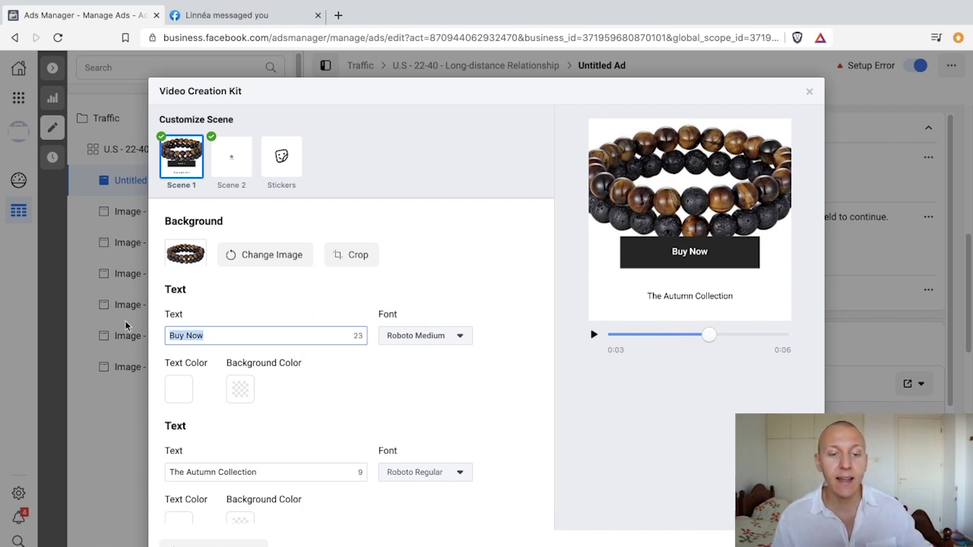
pyautogui.write('Go to Shop')
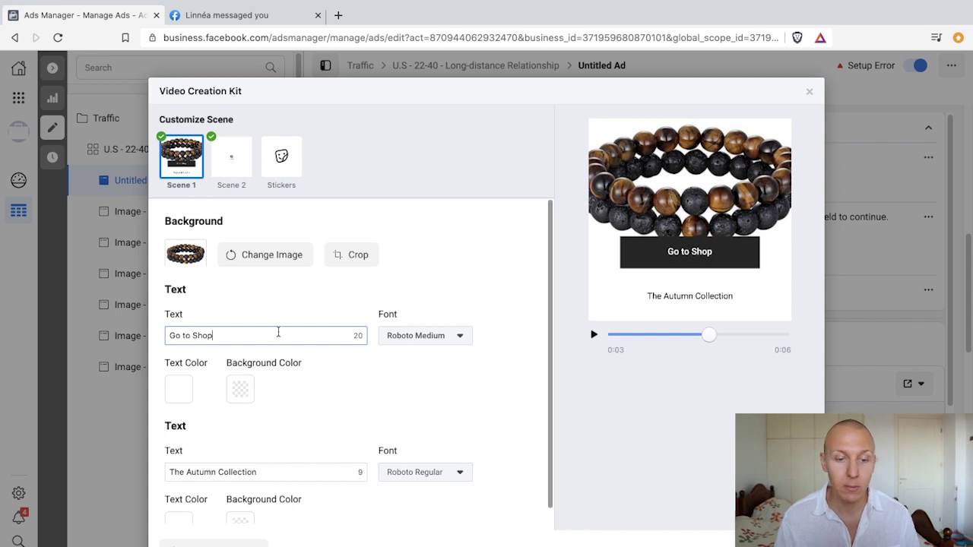
# Try red and dark red background colors behind the "Go to Shop" text, and restore the transparent background.
pyautogui.click(237, 391)
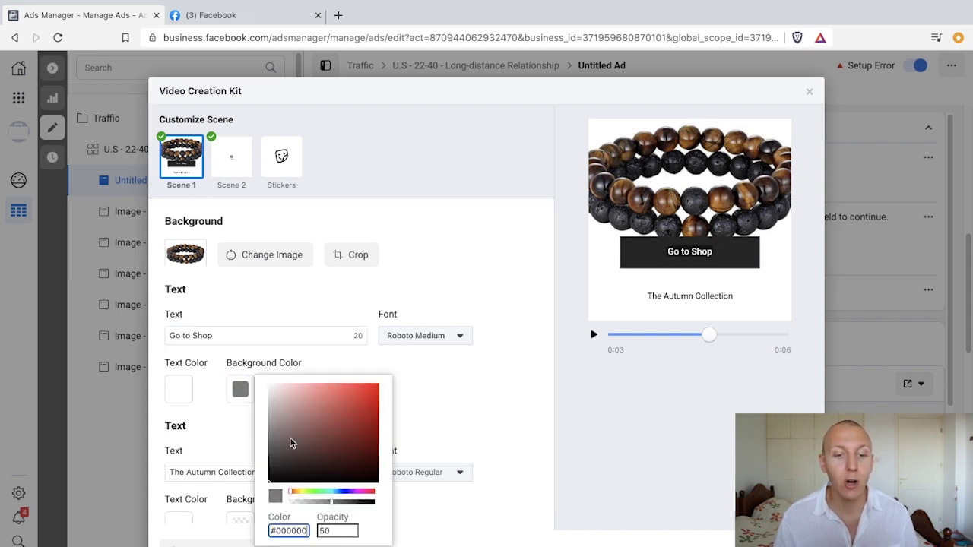
pyautogui.click(312, 459)
pyautogui.moveTo(325, 459); pyautogui.dragTo(413, 387)
pyautogui.rightClick(415, 385)
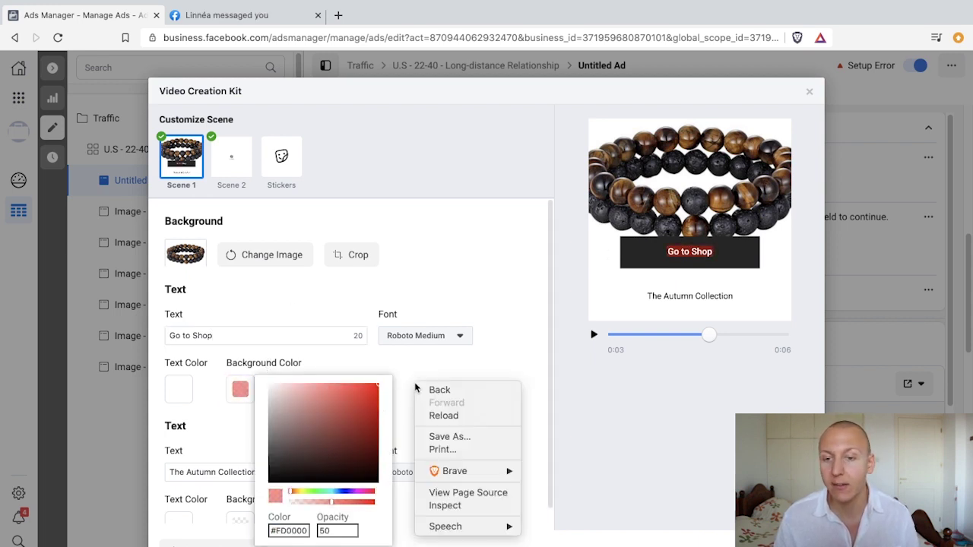
pyautogui.moveTo(321, 413); pyautogui.dragTo(333, 455)
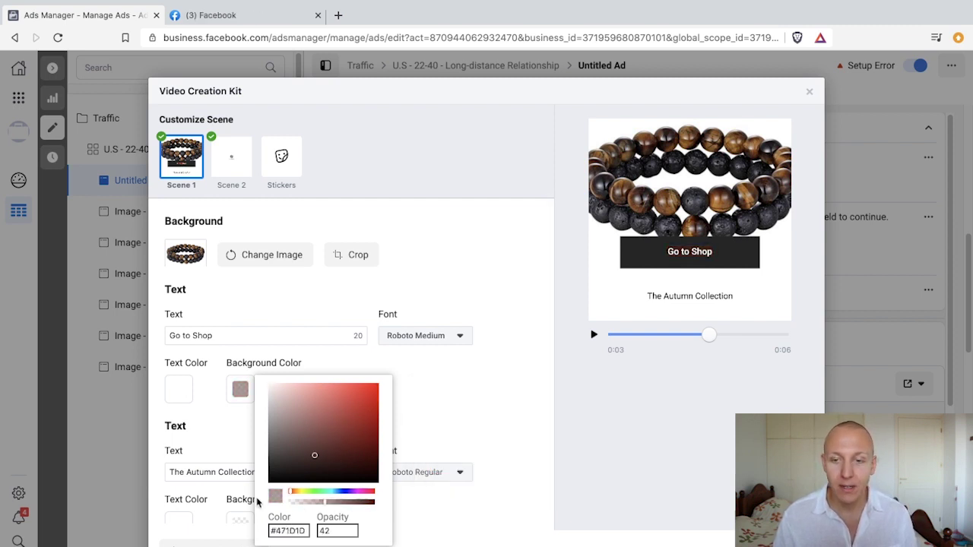
pyautogui.click(480, 370)
# Replace the first scene's caption "The Autumn Collection" with "The RnJ's Deal's Collection".
pyautogui.scroll(-1, 430, 401)
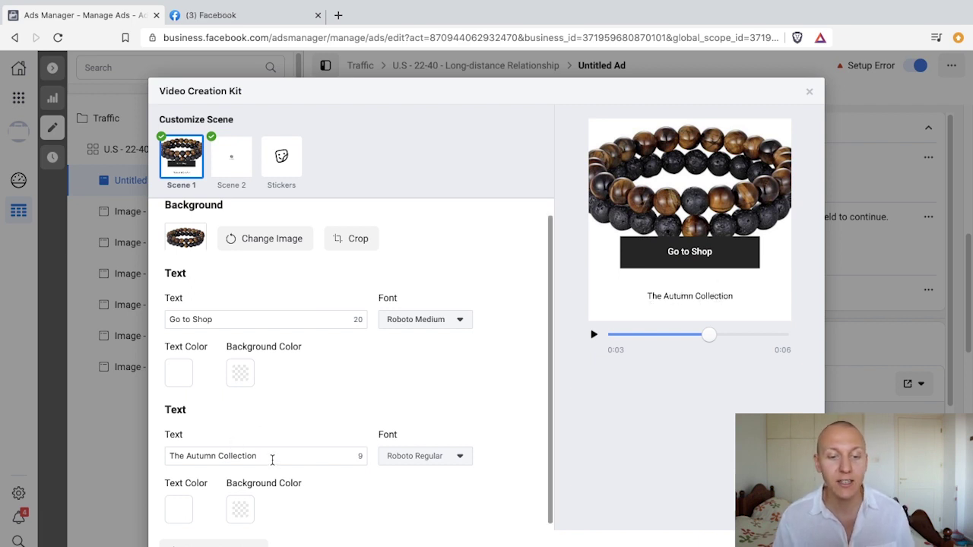
pyautogui.moveTo(272, 460); pyautogui.dragTo(160, 457)
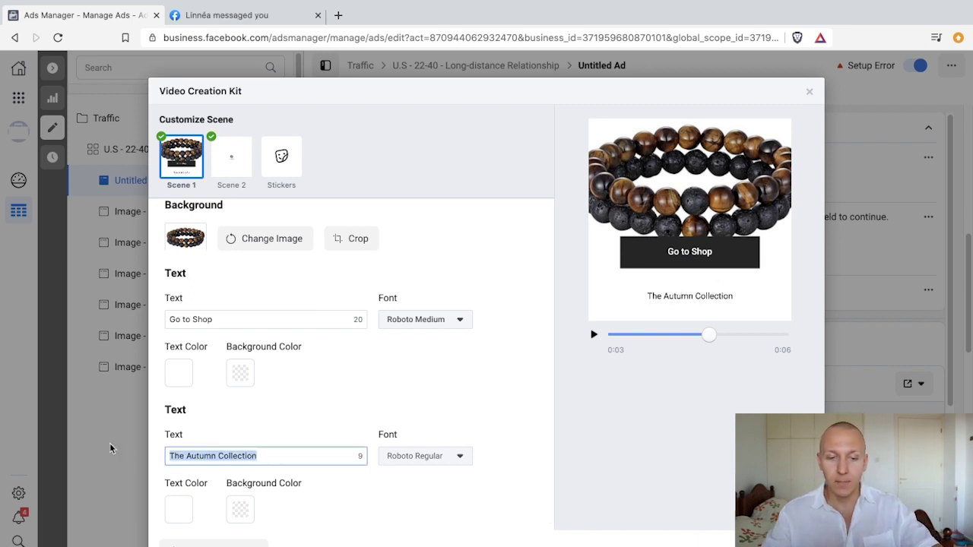
pyautogui.write("The RnJ's")
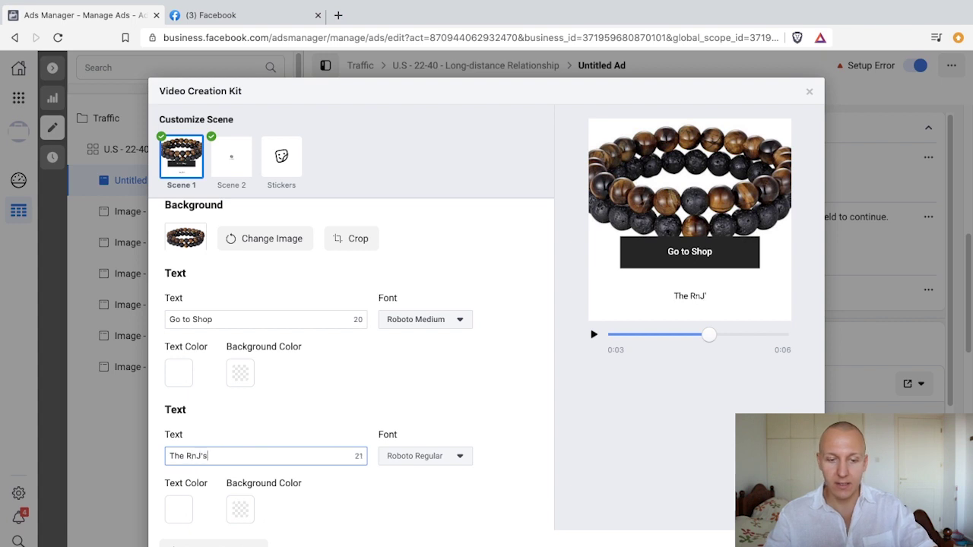
pyautogui.write(" Deal's Collection")
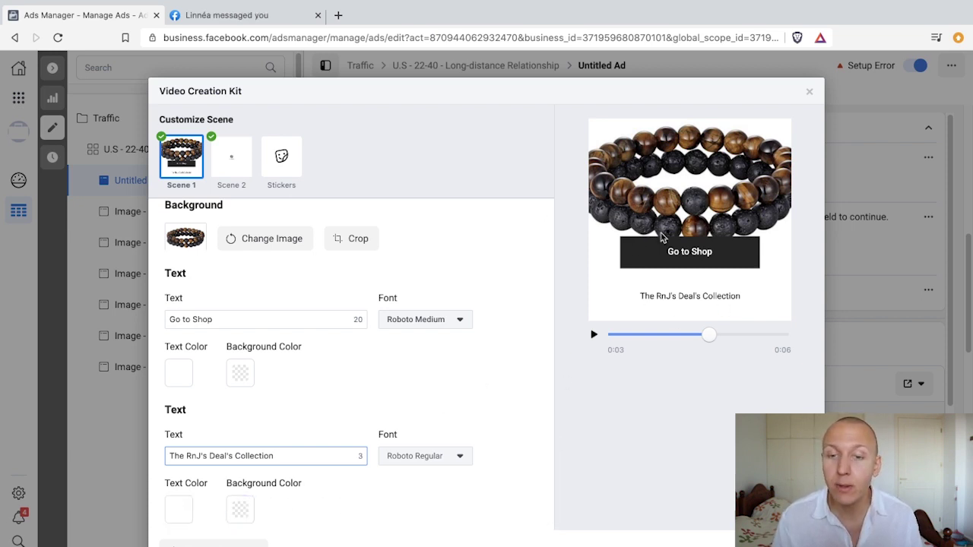
# Set the logo's image size to Large in Scene 2.
pyautogui.click(230, 157)
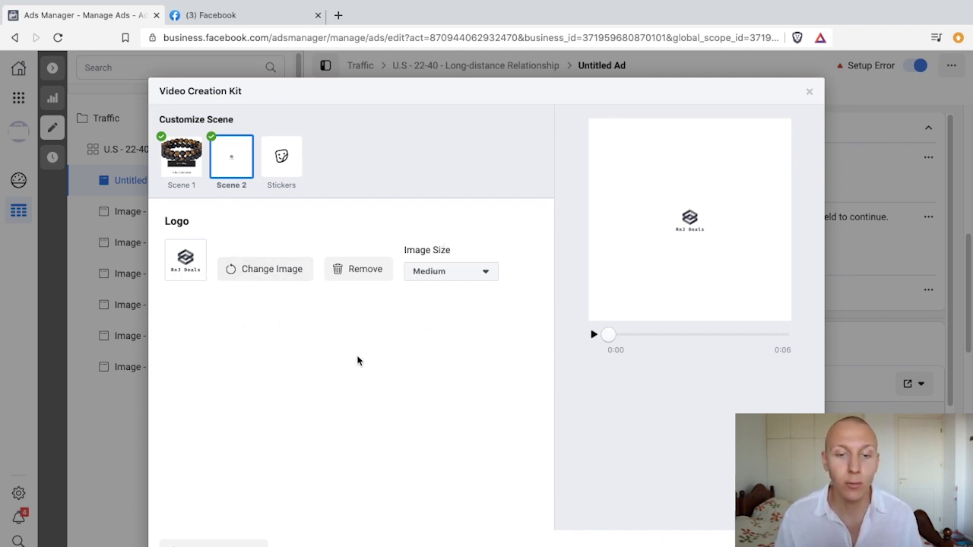
pyautogui.click(439, 273)
pyautogui.click(422, 337)
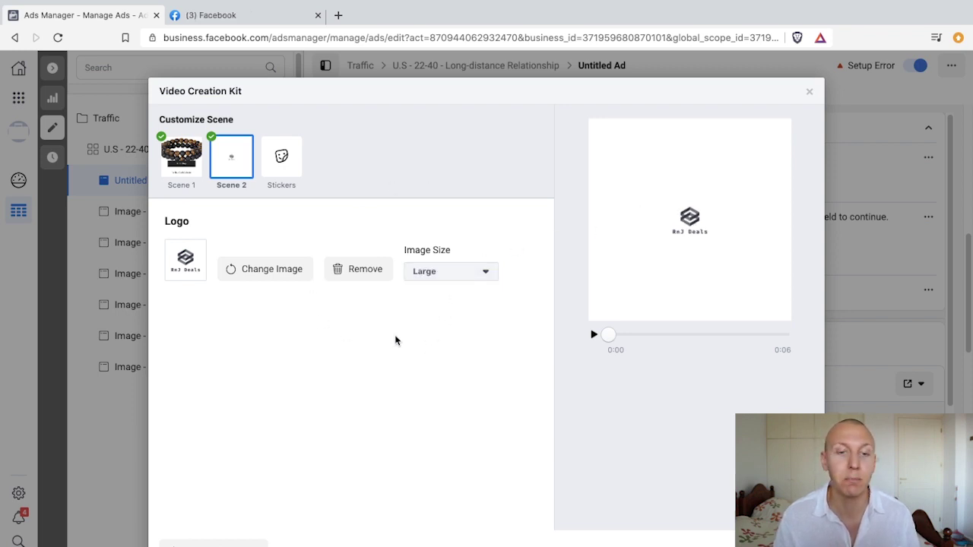
# Examine the featured stickers and the available sticker categories for the video, and close the selection without choosing one.
pyautogui.click(282, 159)
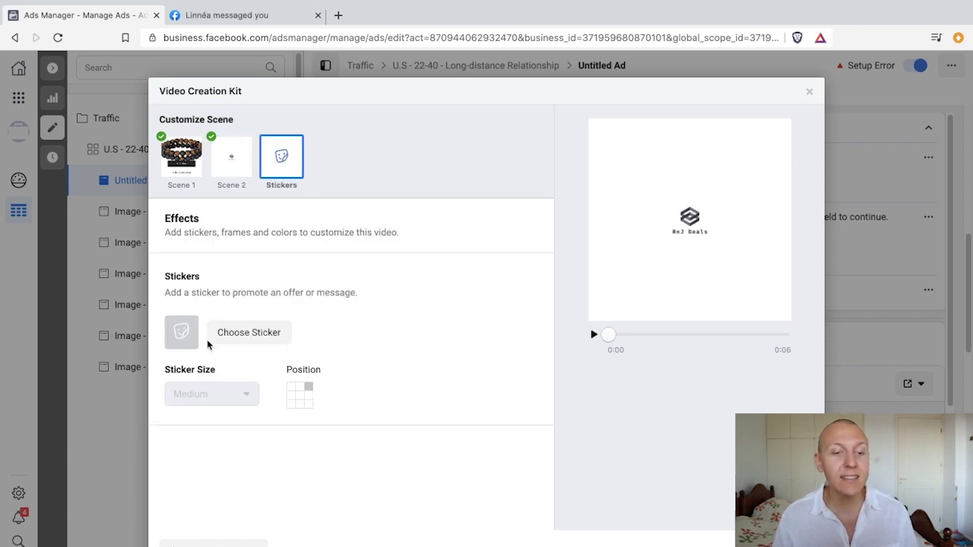
pyautogui.click(250, 332)
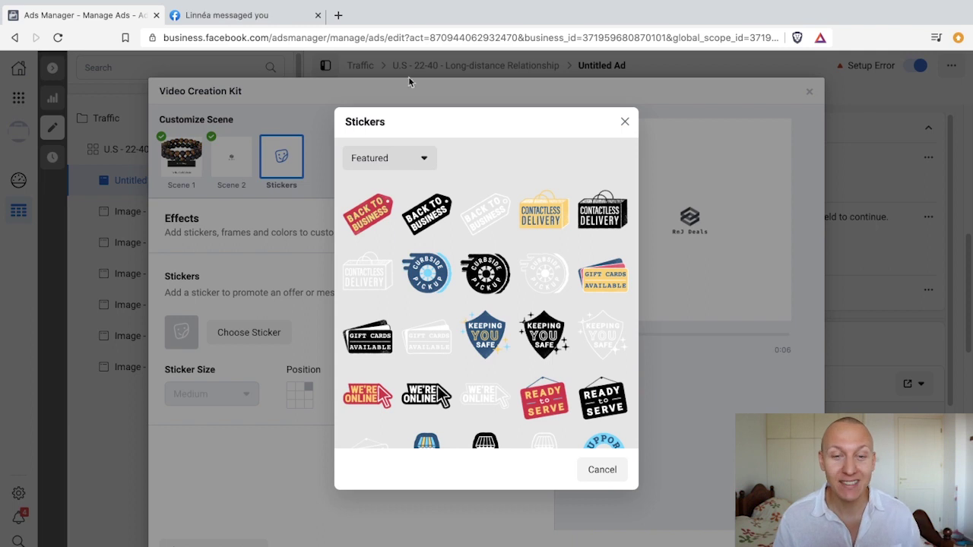
pyautogui.click(416, 160)
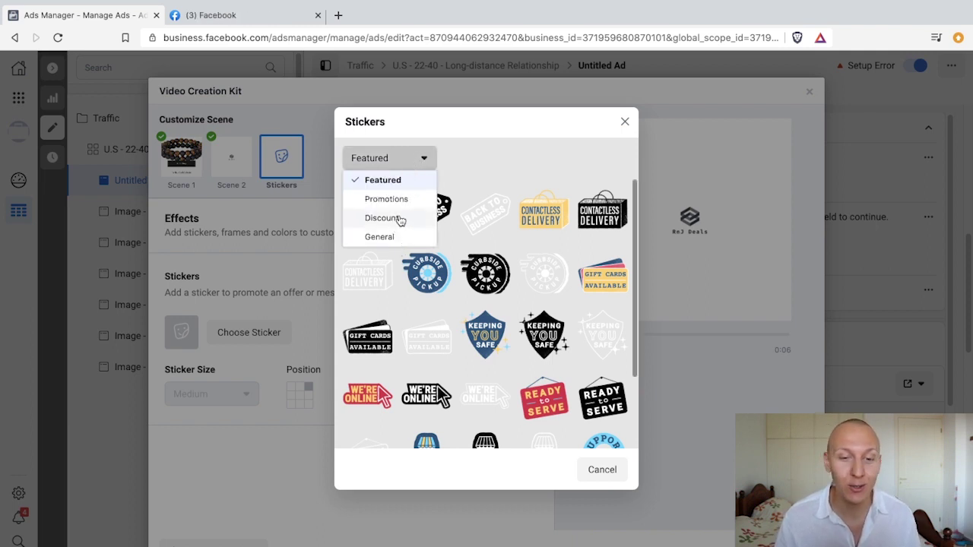
pyautogui.click(584, 125)
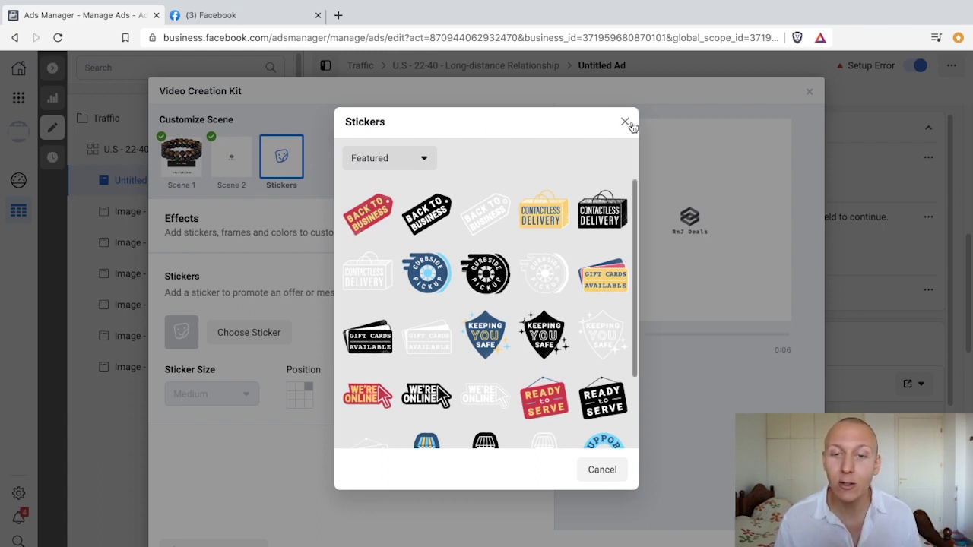
pyautogui.click(628, 123)
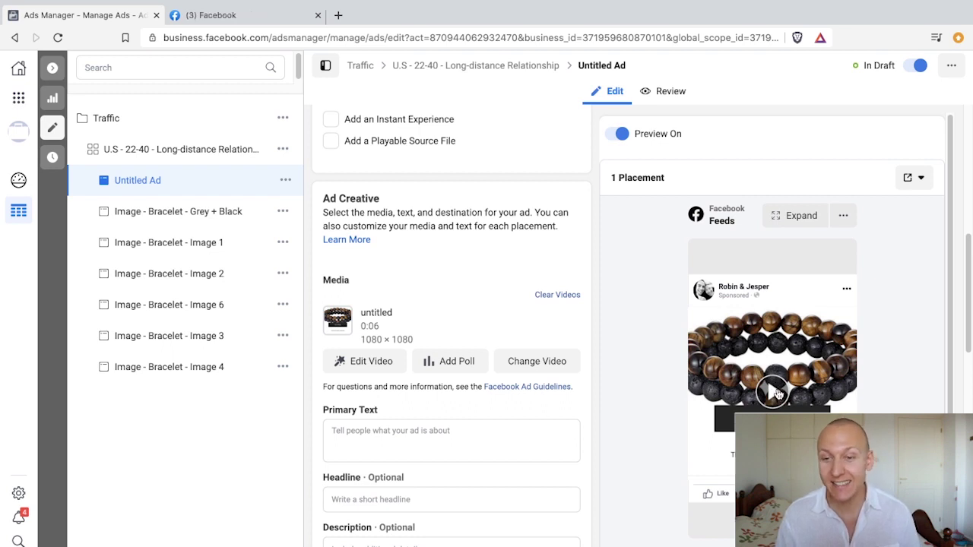
# Play the templated video in the Facebook Feeds preview, and review the ad's text, destination and media fields.
pyautogui.scroll(-3, 774, 392)
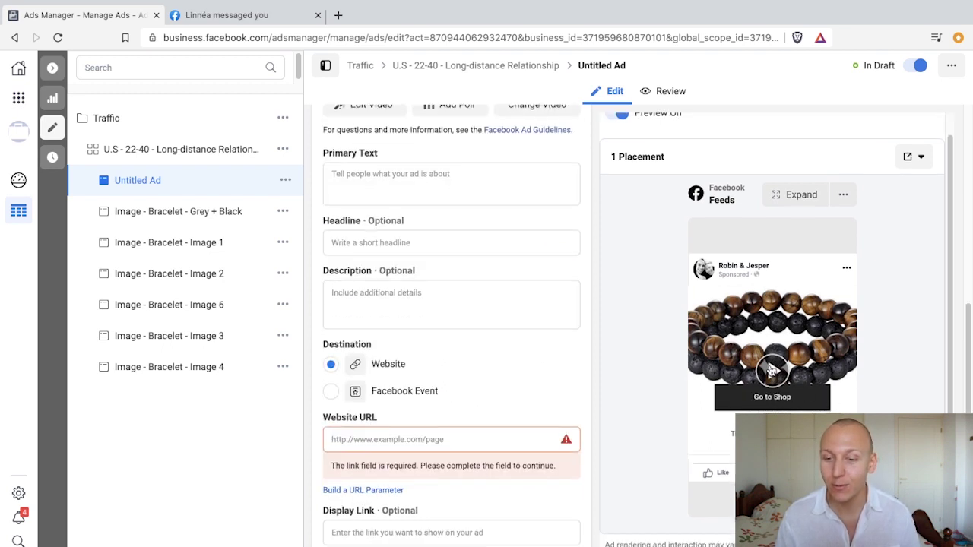
pyautogui.click(795, 365)
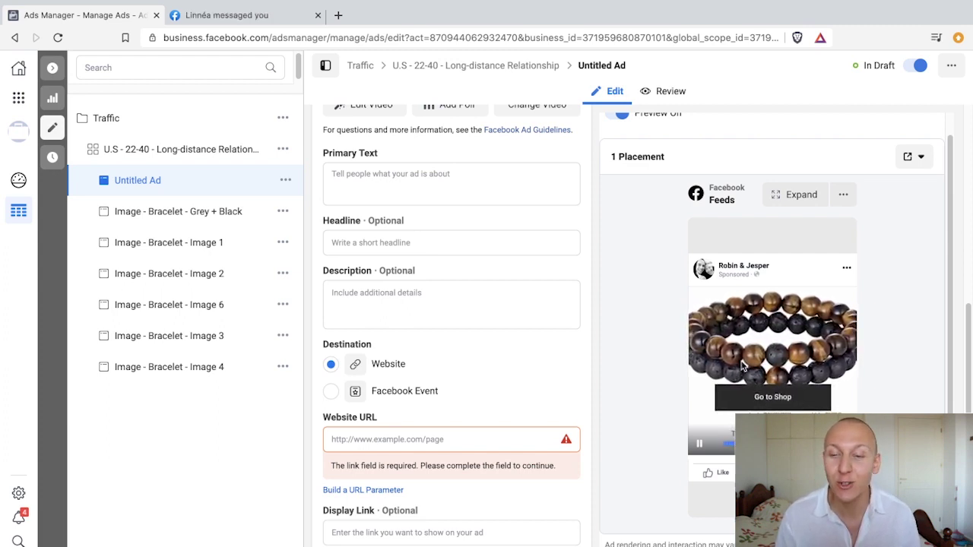
pyautogui.click(478, 438)
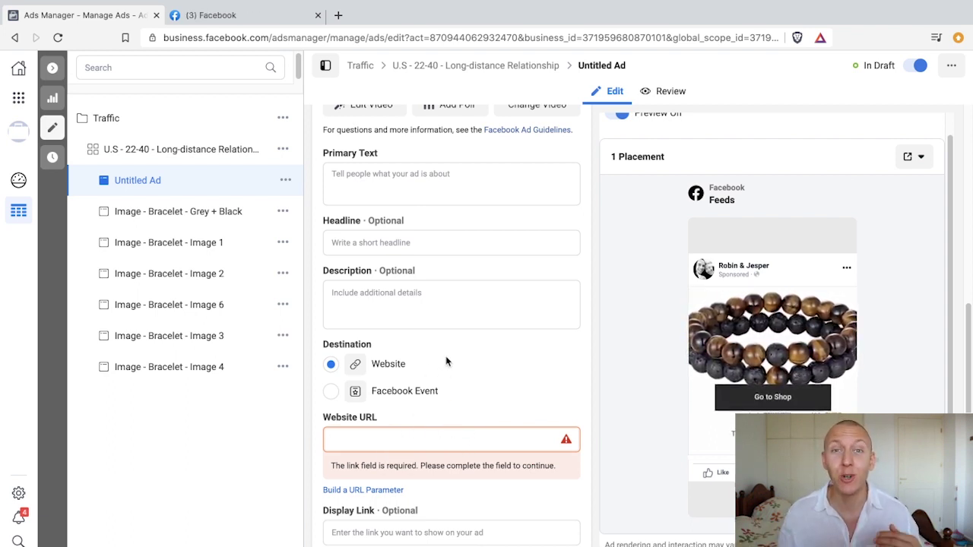
pyautogui.scroll(1, 445, 365)
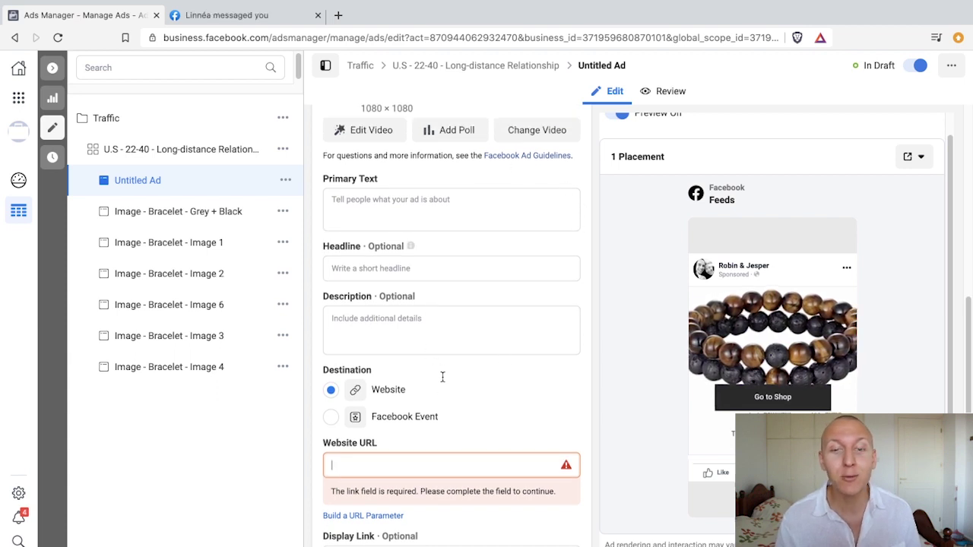
pyautogui.scroll(2, 425, 350)
pyautogui.scroll(1, 441, 372)
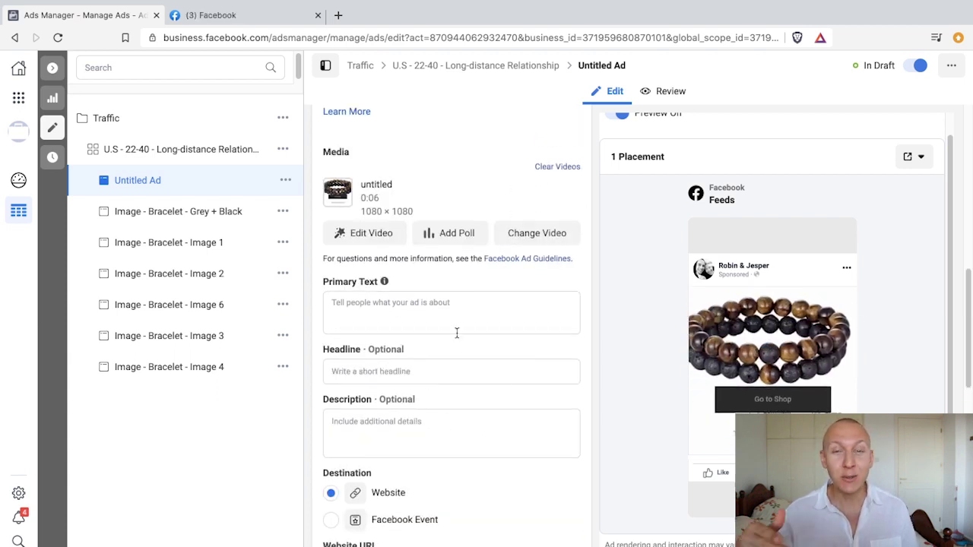